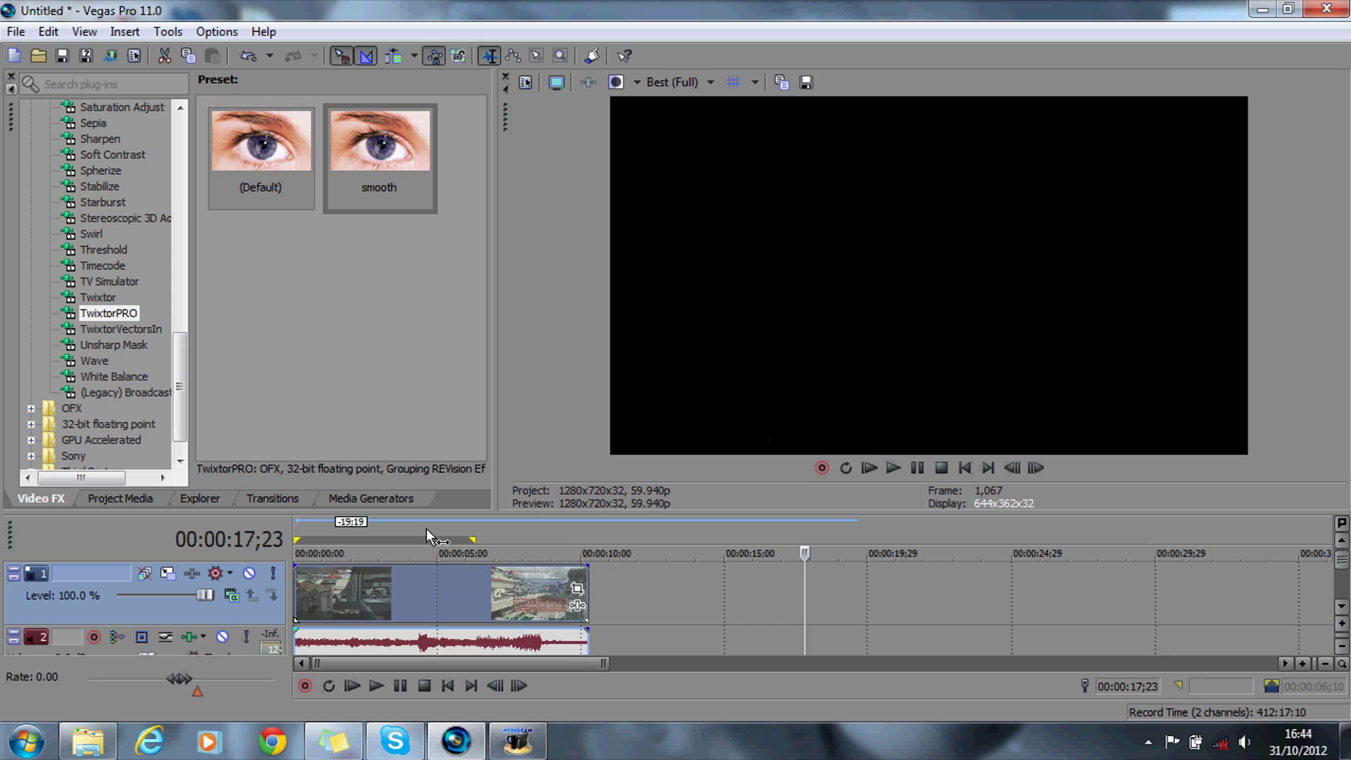
- Jump near 4 seconds on the ruler and step frame by frame to 00:00:04;06 (frame 253)
left_click(408, 529)
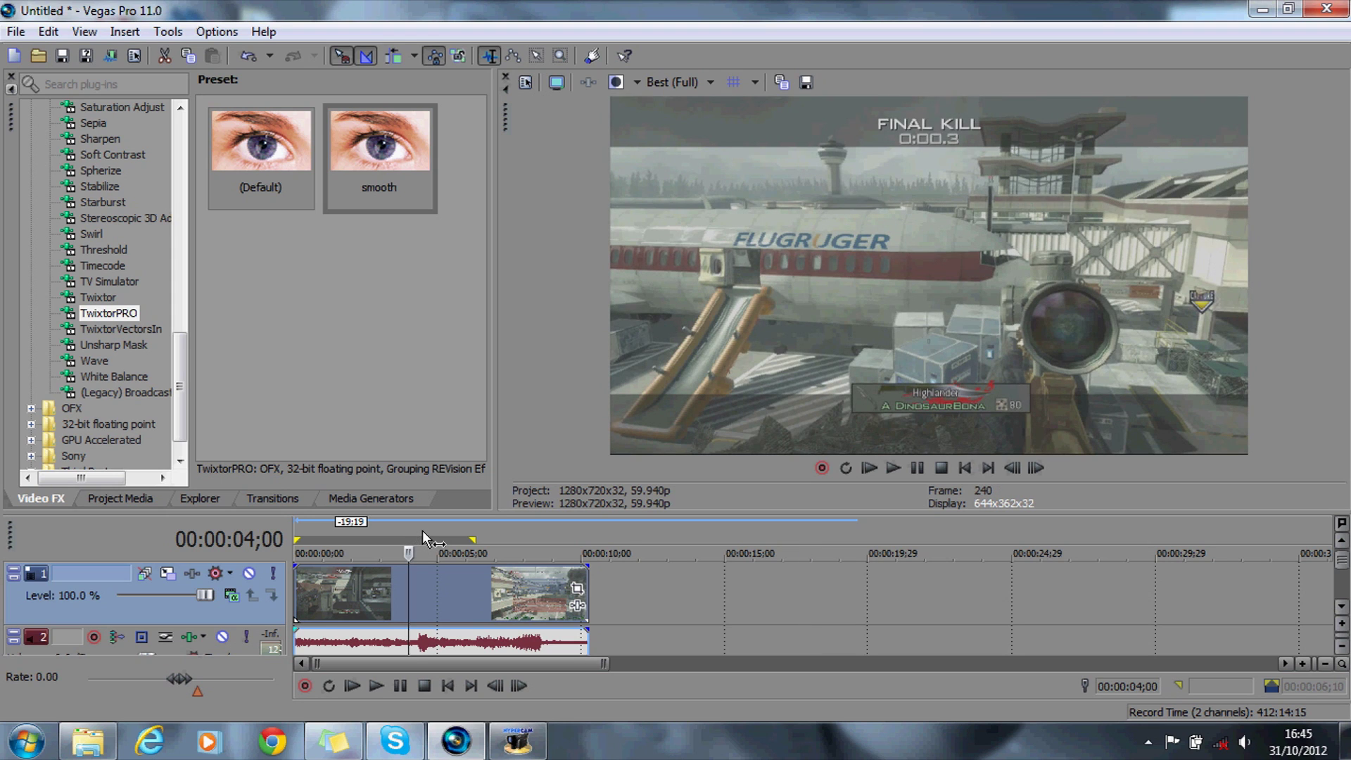
left_click(423, 531)
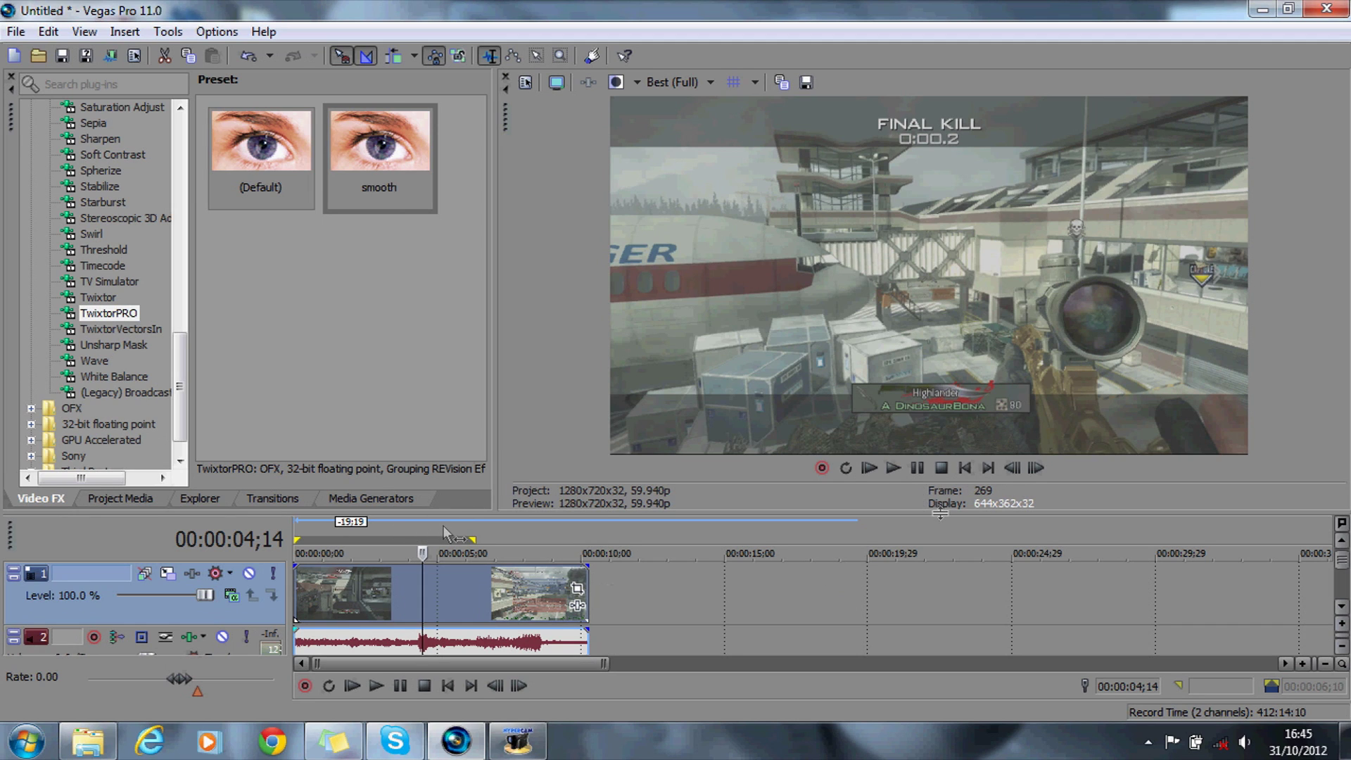
left_click(1036, 468)
left_click(1036, 468)
left_click(1037, 468)
left_click(1036, 468)
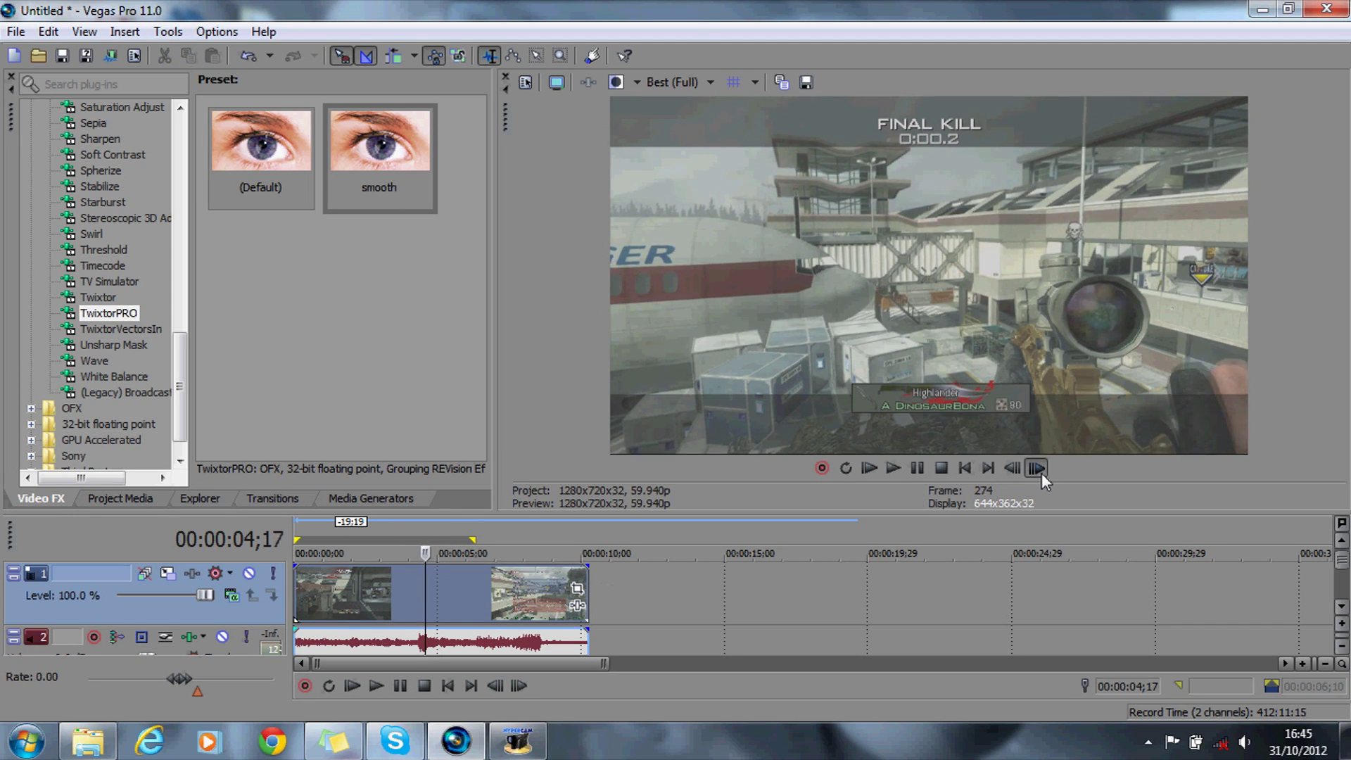
left_click(1036, 468)
left_click(1012, 468)
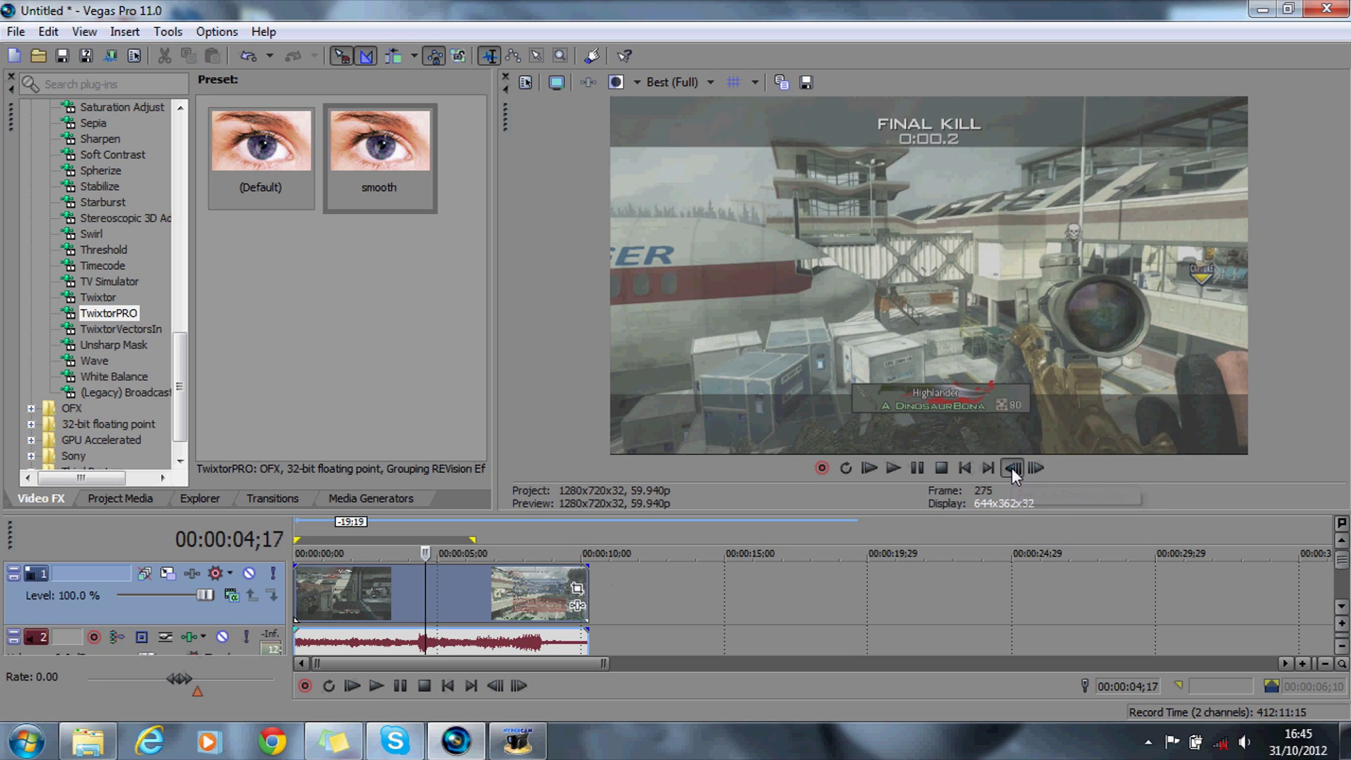
left_click(1012, 468)
left_click(1012, 468)
left_click(1012, 468)
left_click(1012, 469)
left_click(1012, 468)
left_click(1012, 468)
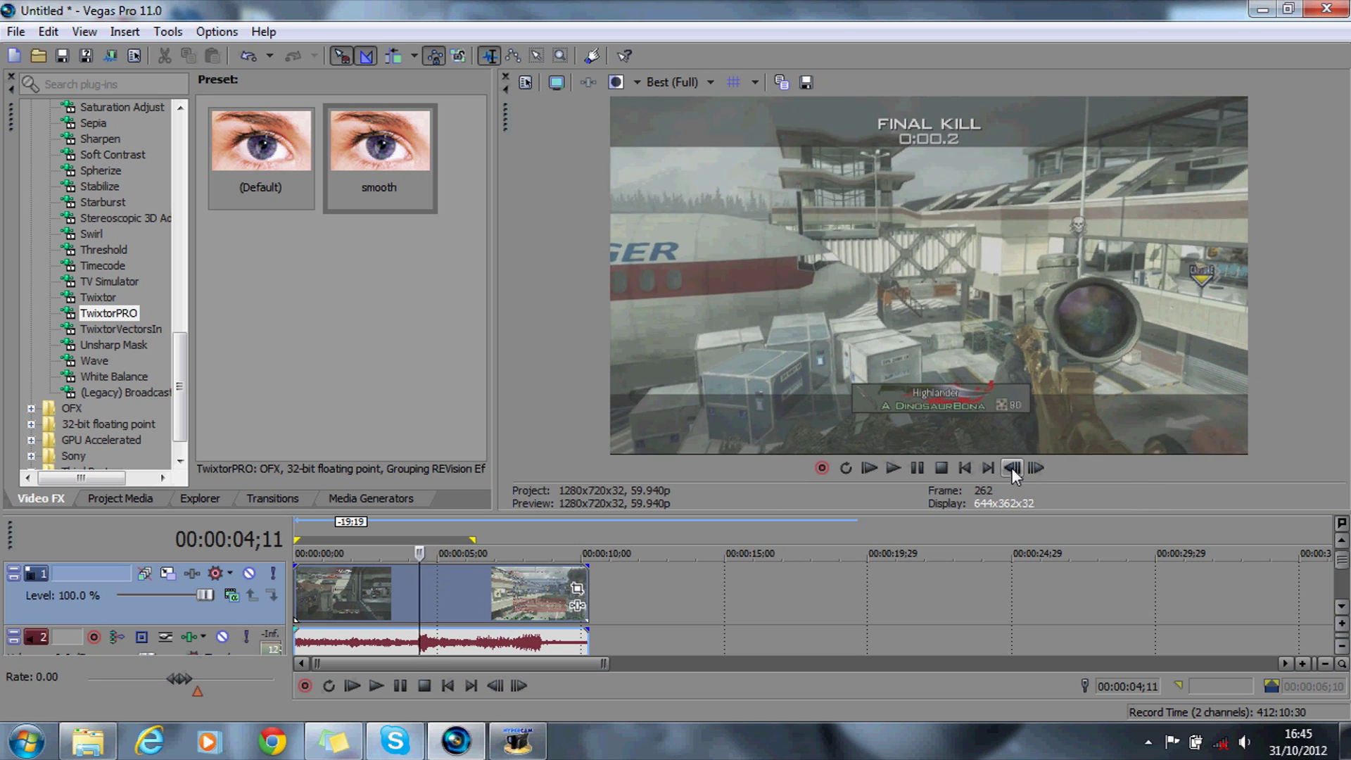
left_click(1013, 468)
left_click(1012, 468)
left_click(1012, 468)
left_click(1012, 468)
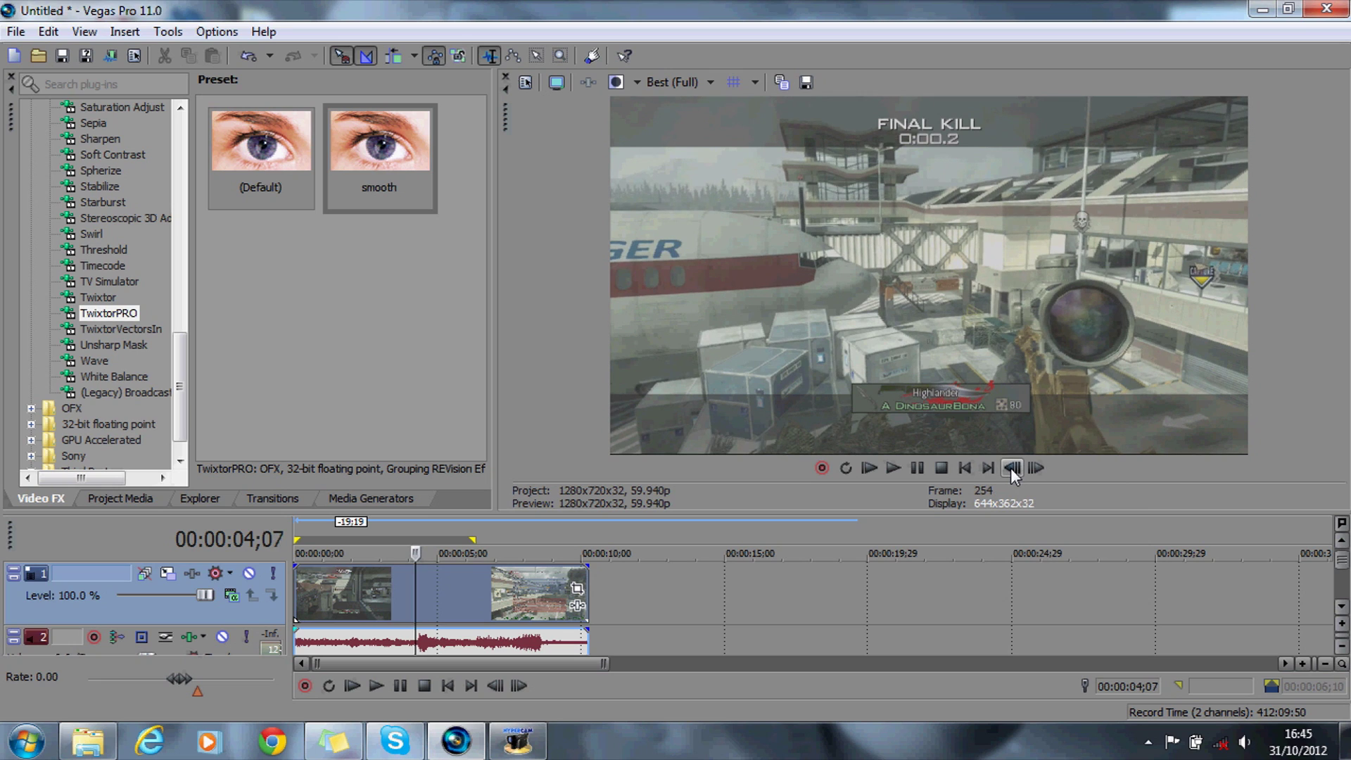
left_click(1012, 468)
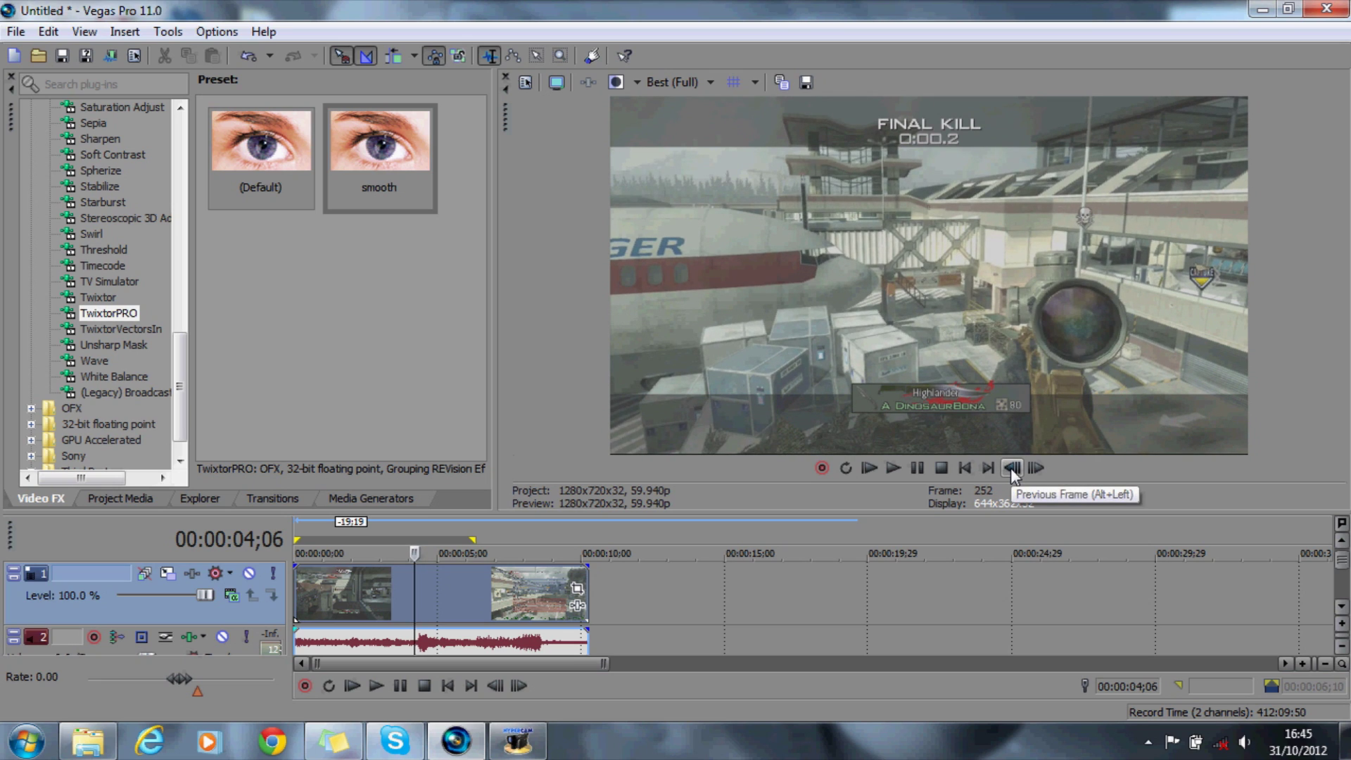
left_click(1036, 468)
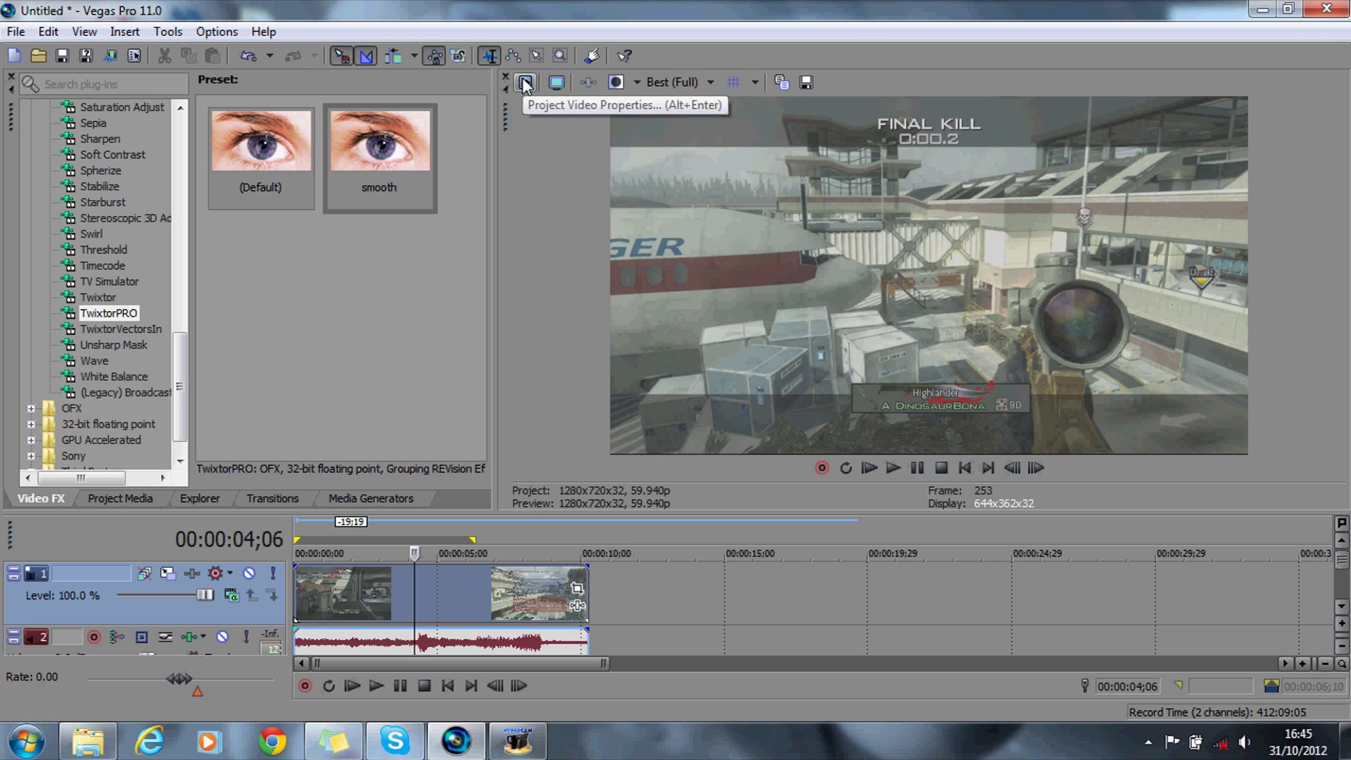
- In Project Video Properties, set Stereoscopic 3D mode to Anaglyphic (red/cyan), apply and confirm
left_click(525, 83)
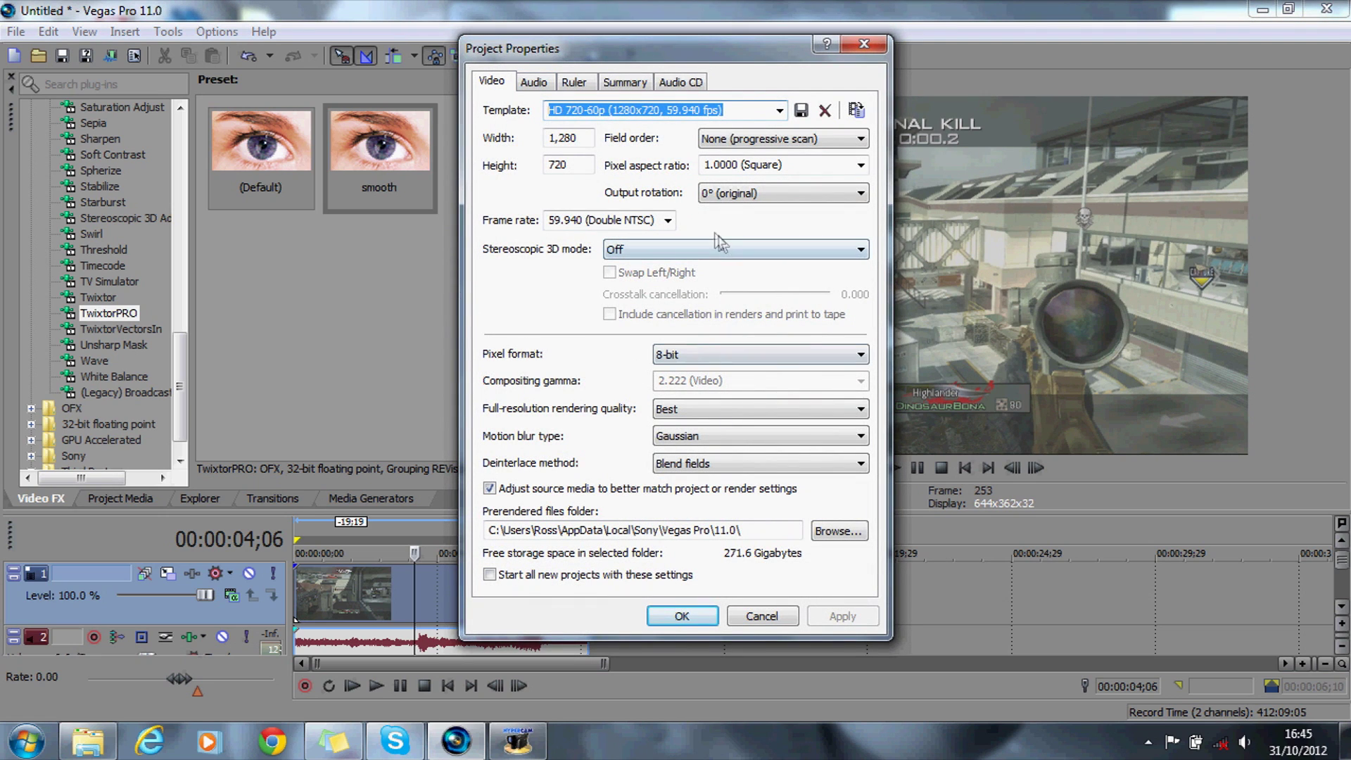
left_click(704, 252)
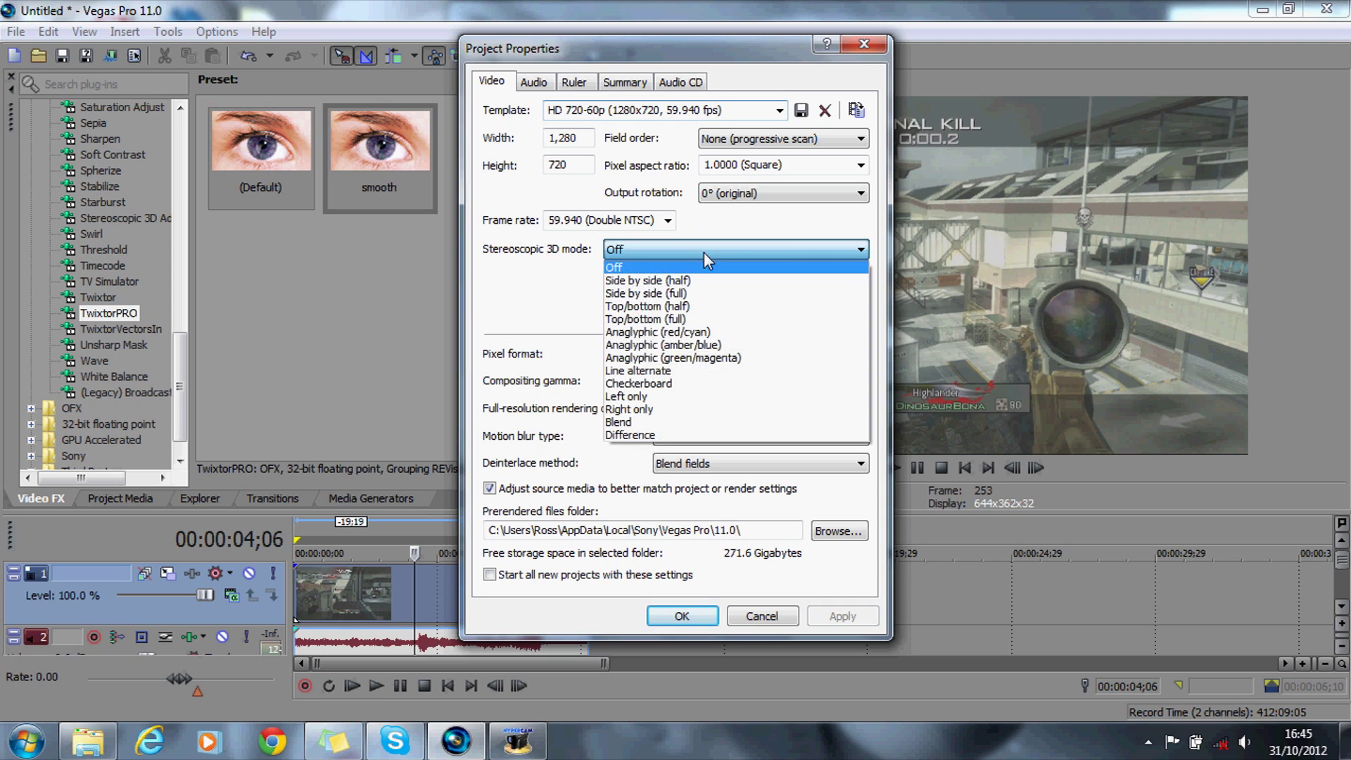
left_click(676, 335)
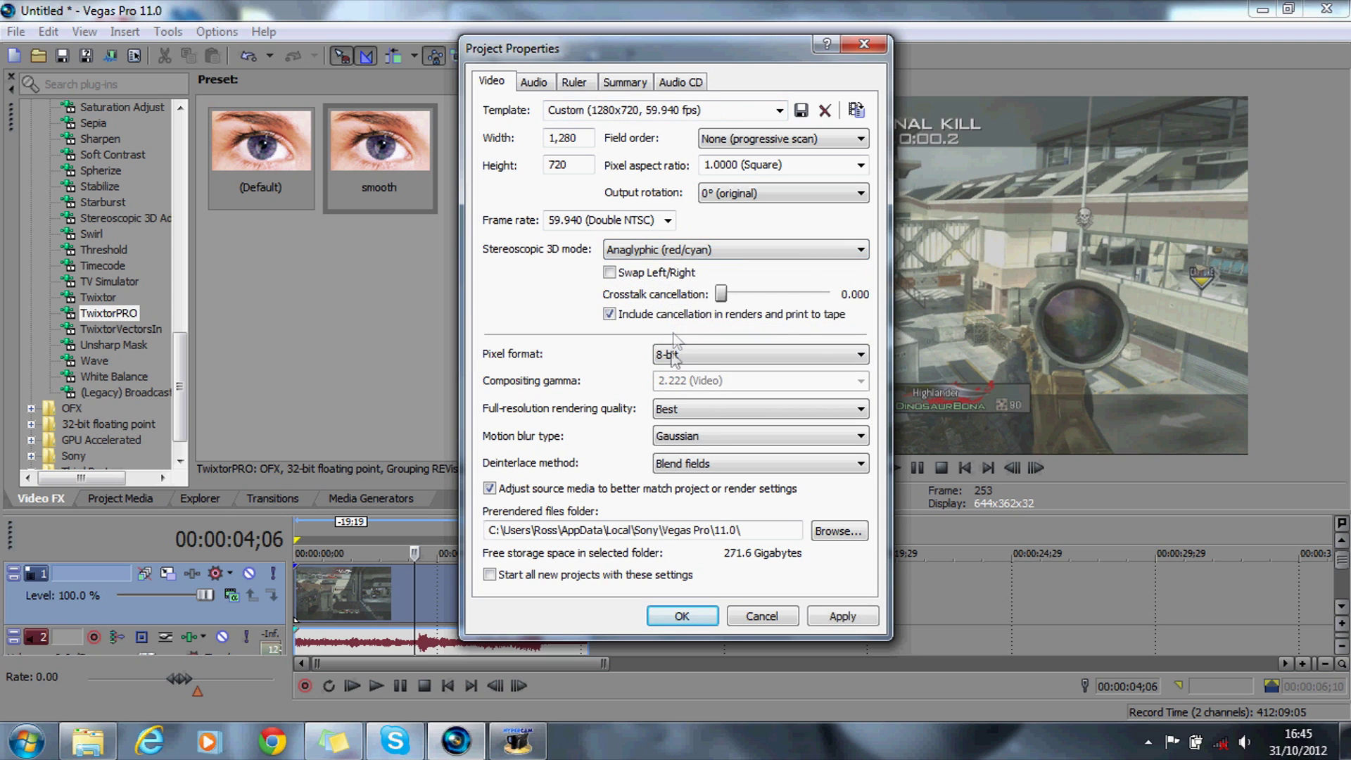
left_click(829, 617)
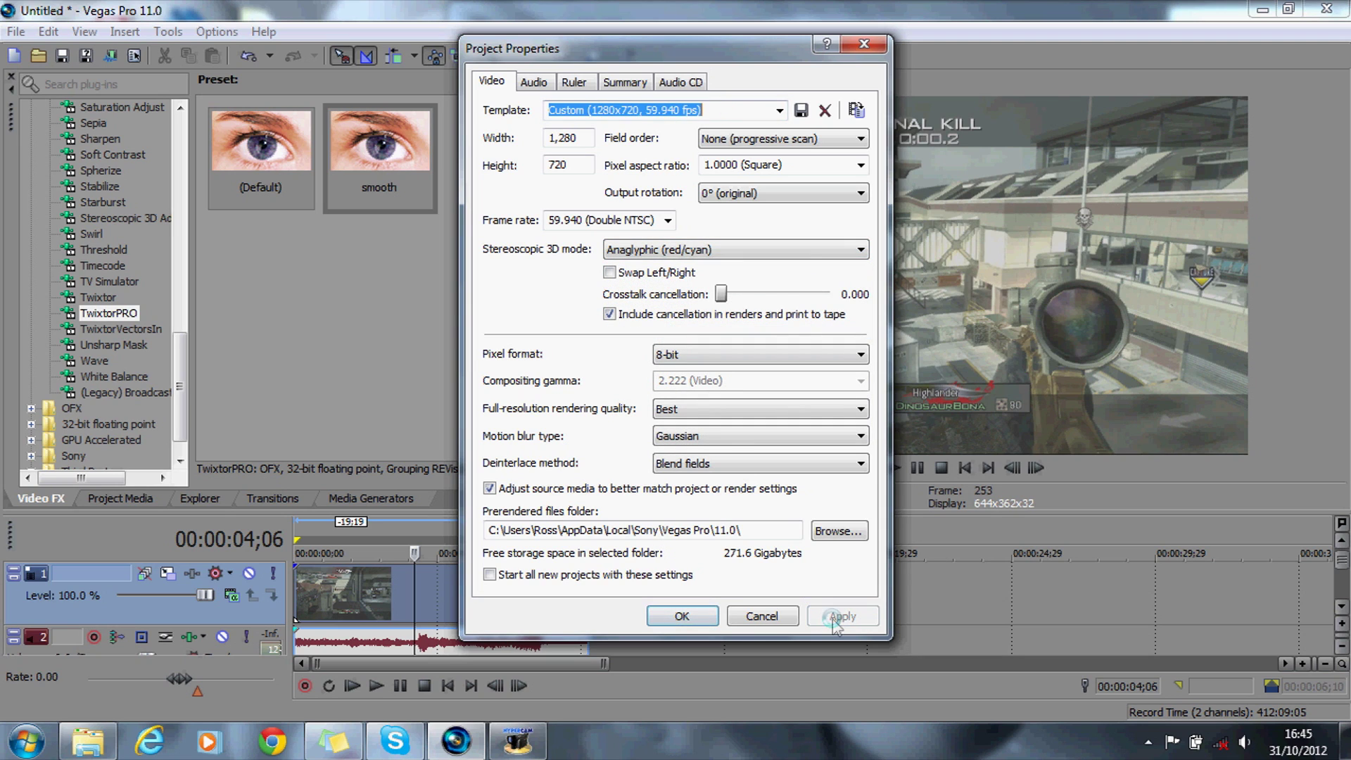
left_click(683, 617)
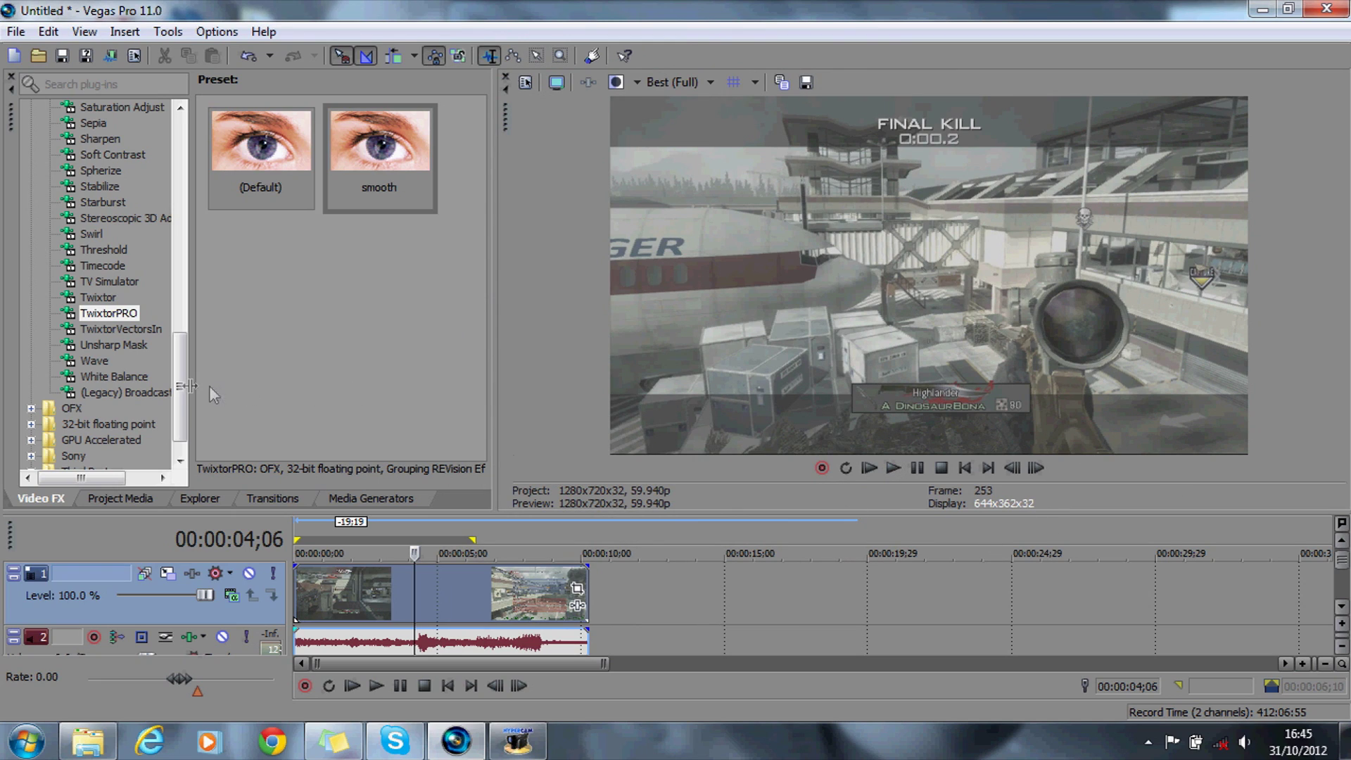
- Split the gameplay clip at 00:00:04;10
left_click_drag(180, 386, 179, 378)
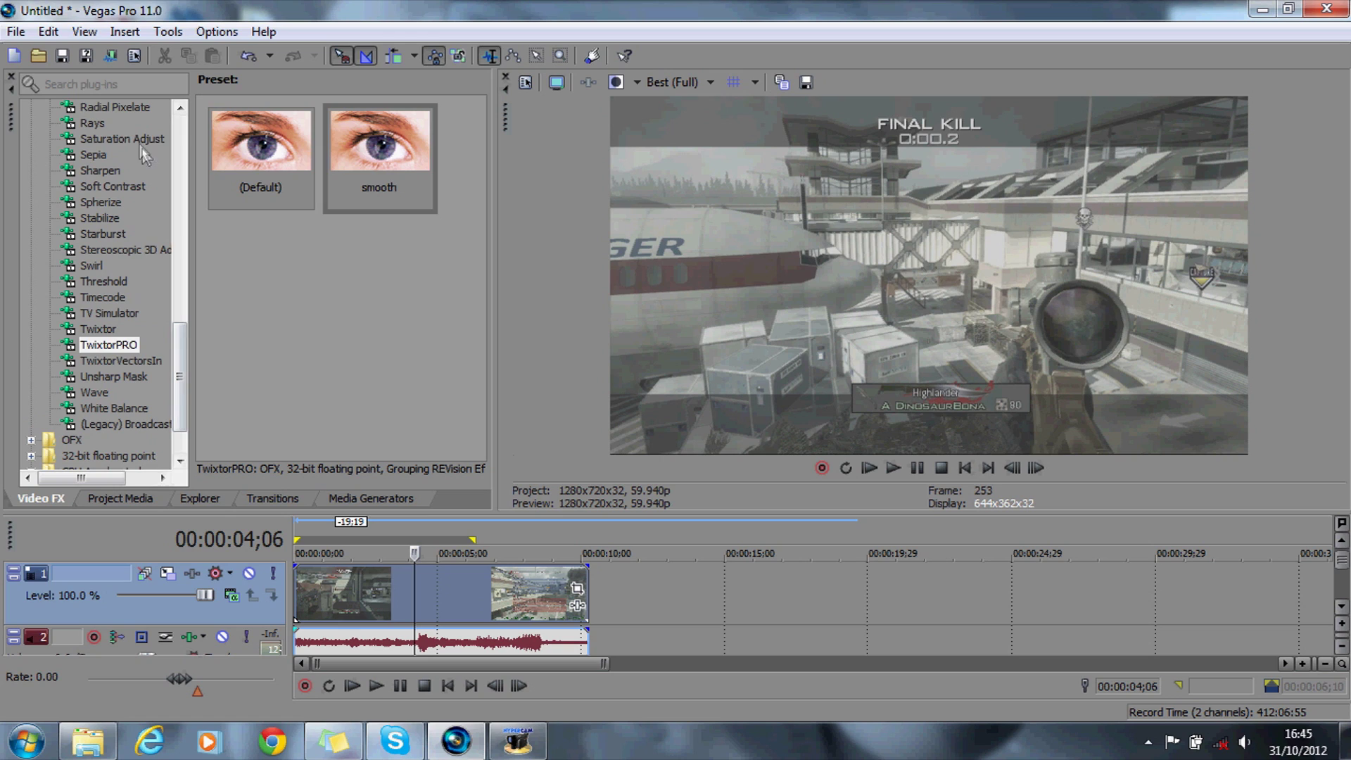
left_click(121, 138)
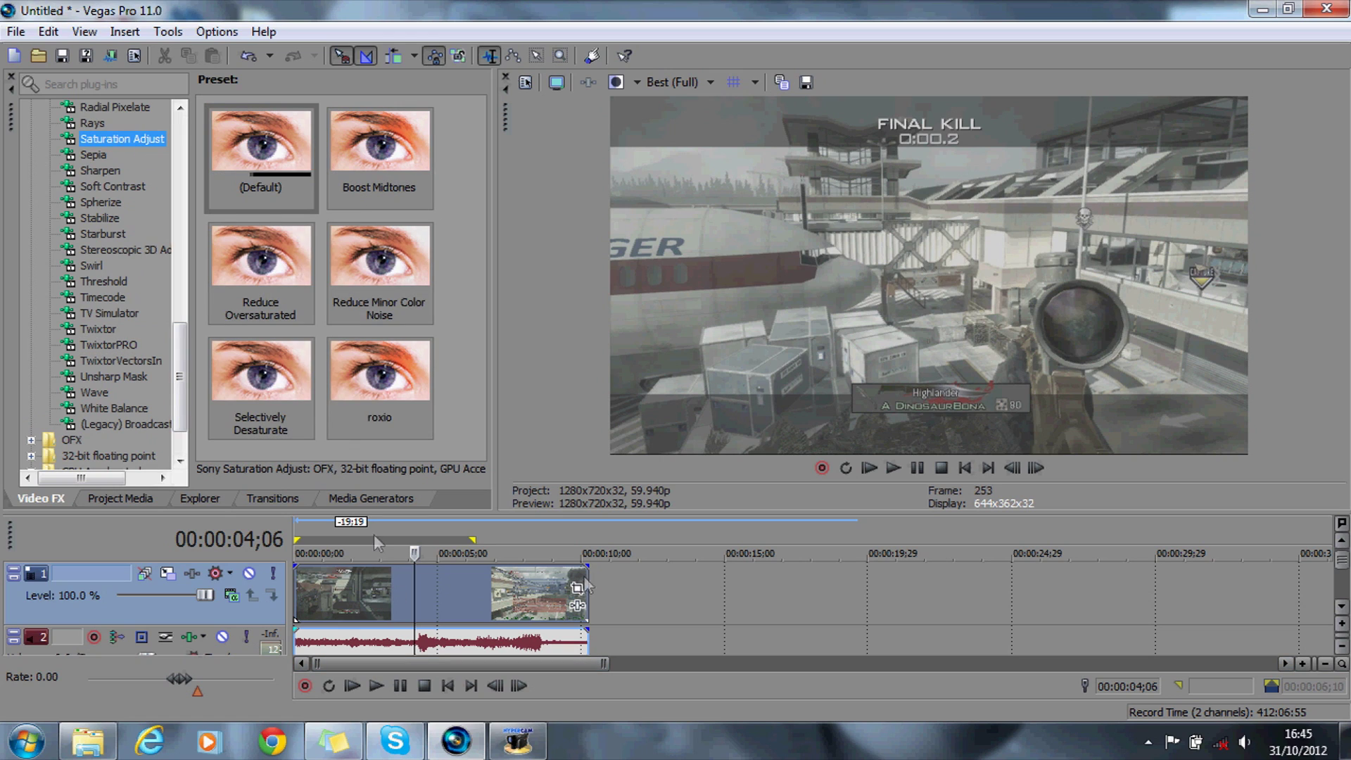
left_click(299, 542)
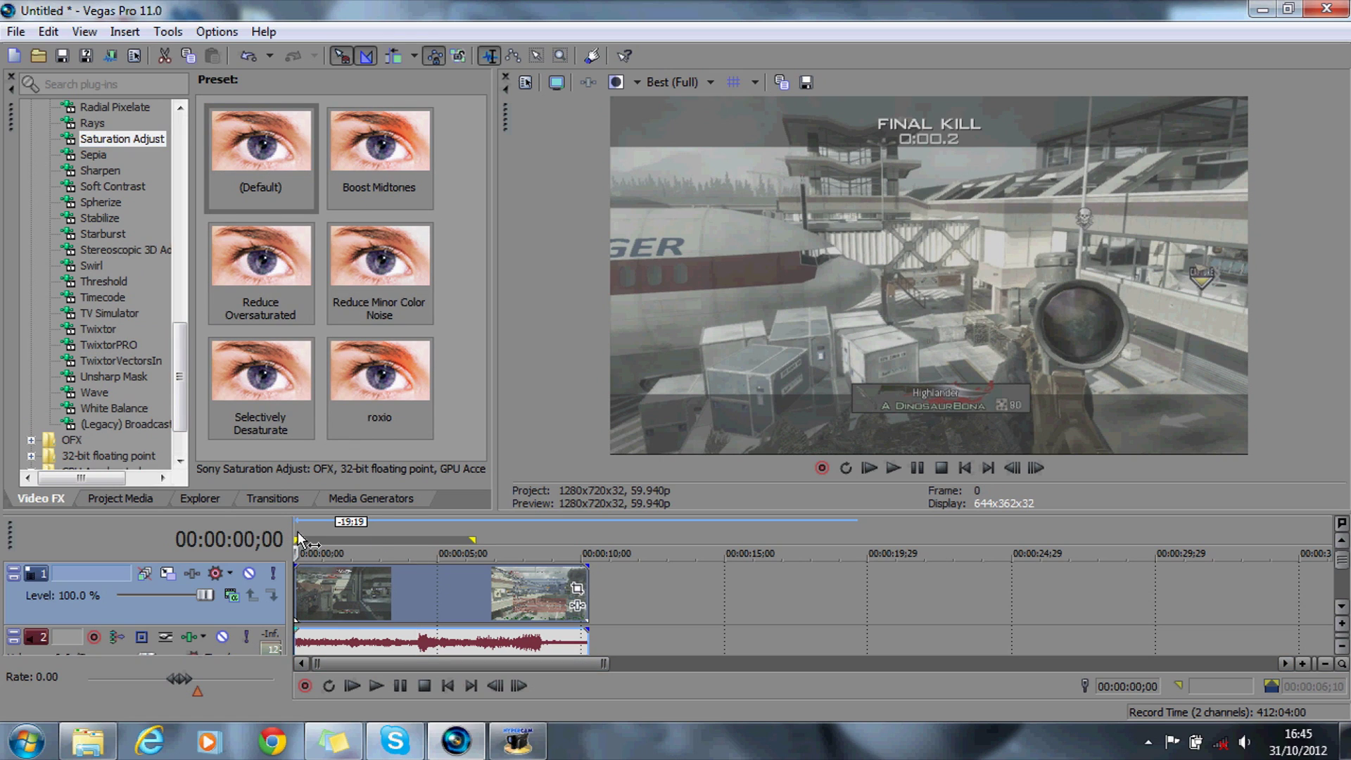
left_click(416, 536)
left_click(420, 536)
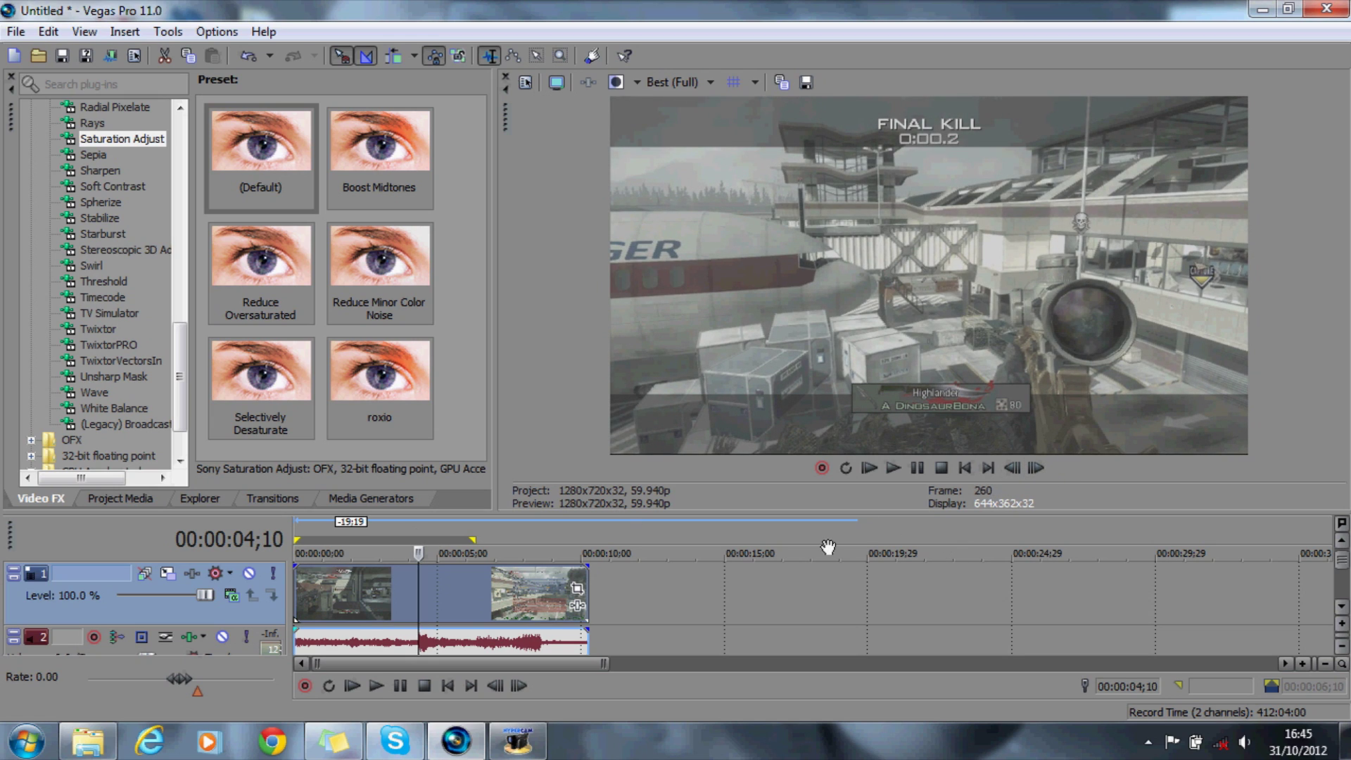
key("s")
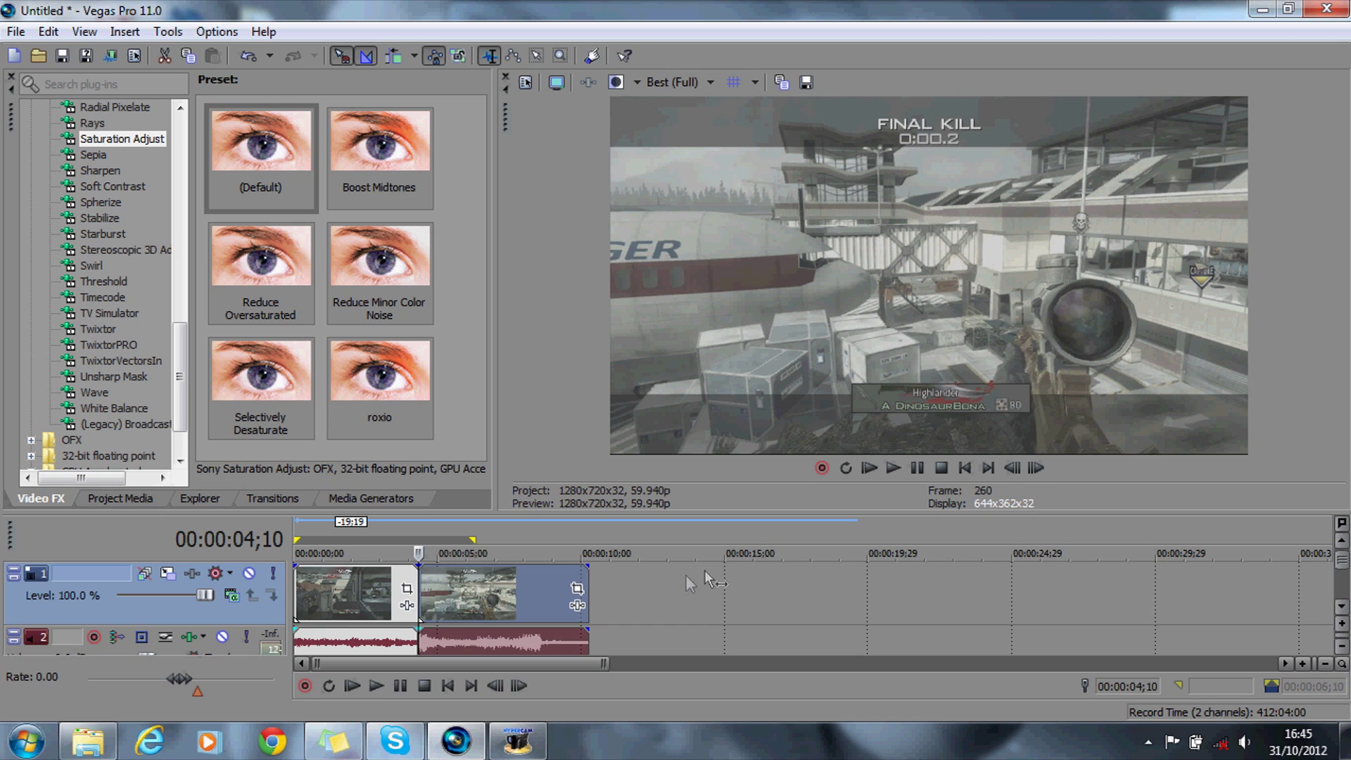
- Split again at 00:00:04;26 and move the remaining piece out to about 10 seconds
left_click(1040, 468)
left_click(1040, 468)
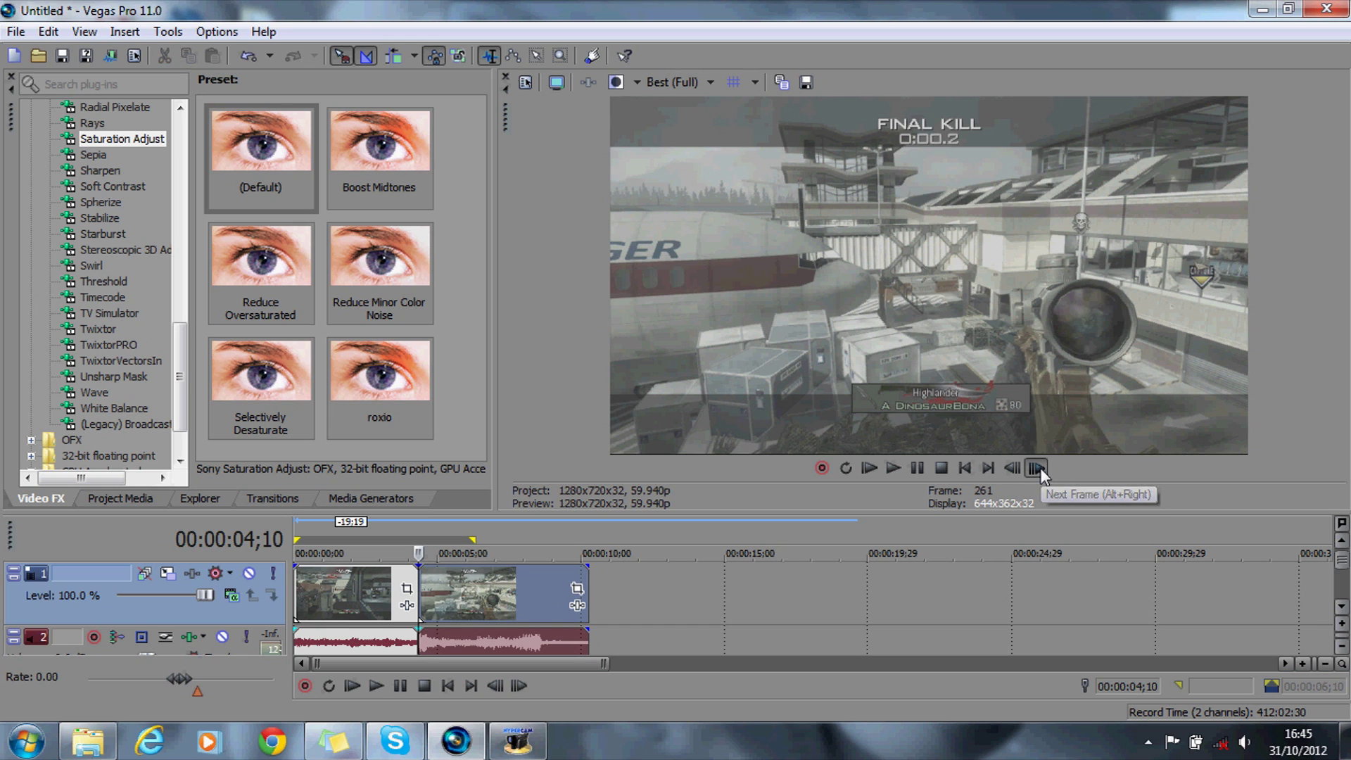
left_click_drag(1040, 468, 1040, 468)
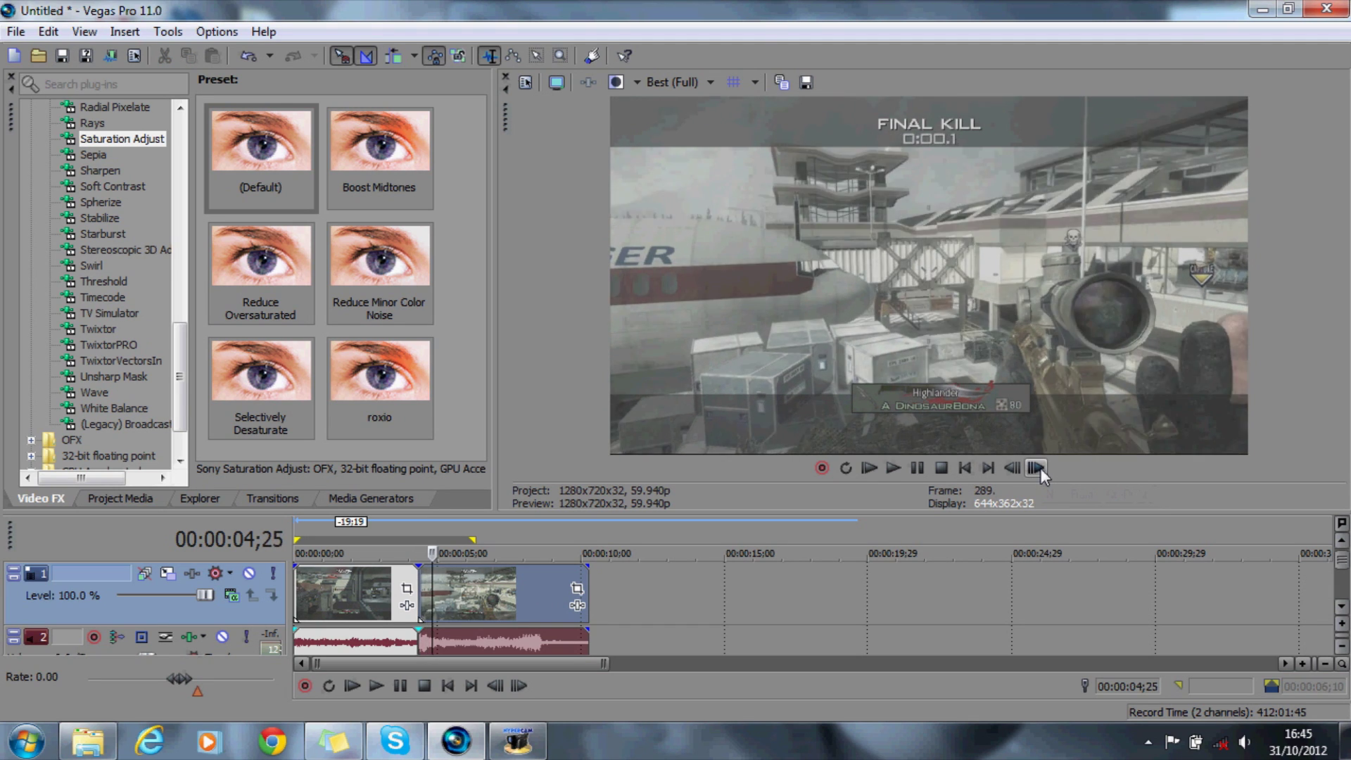
left_click(1039, 468)
left_click(1040, 468)
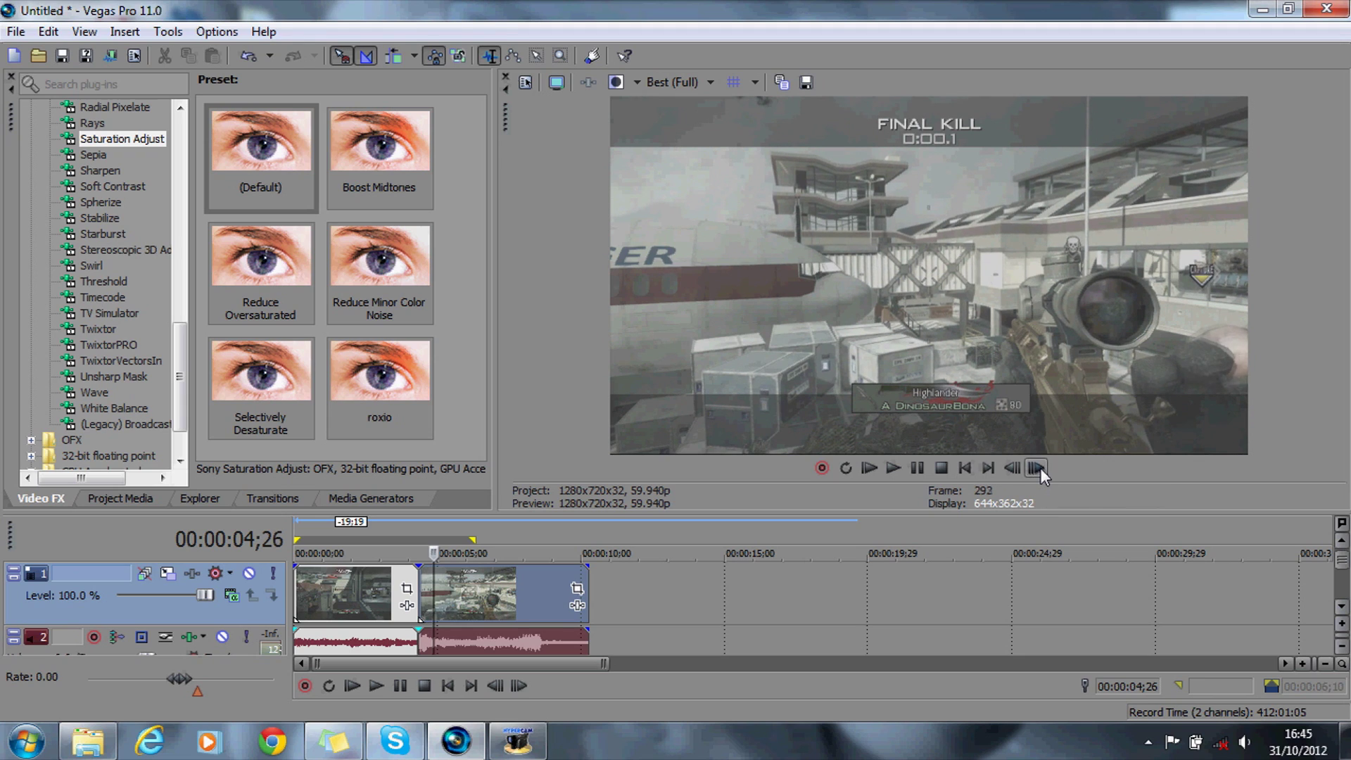
left_click(1040, 468)
key("s")
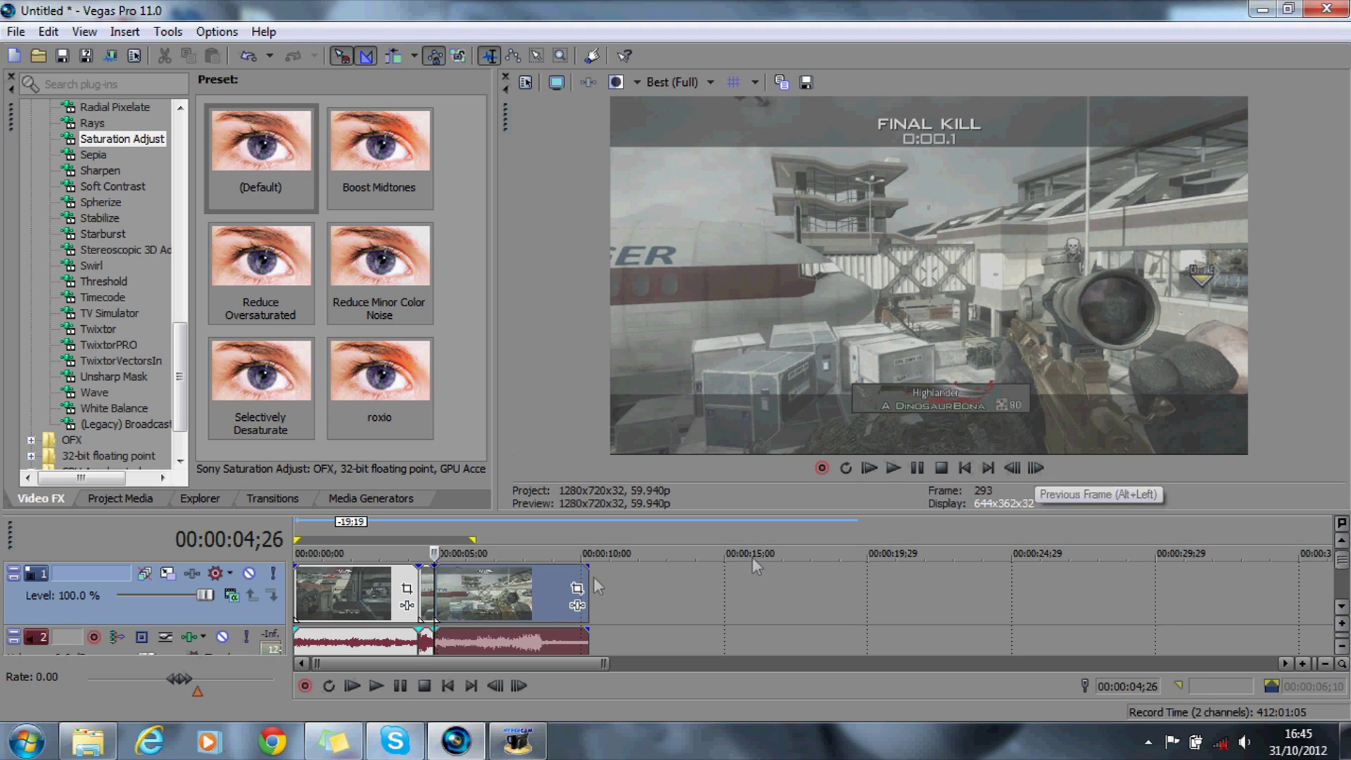
left_click_drag(498, 597, 639, 593)
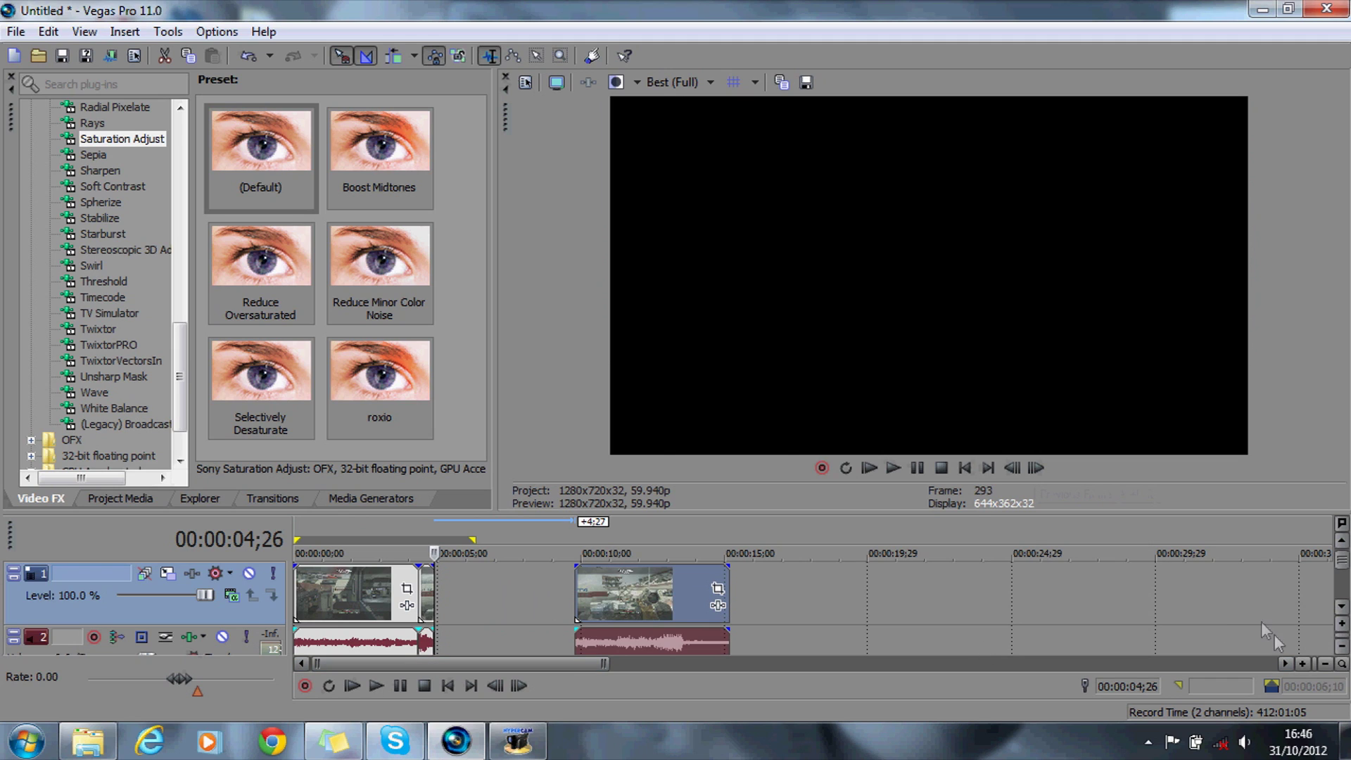
- Delete the audio track and bring the playhead back to the short event at 00:00:04;10
left_click(1301, 663)
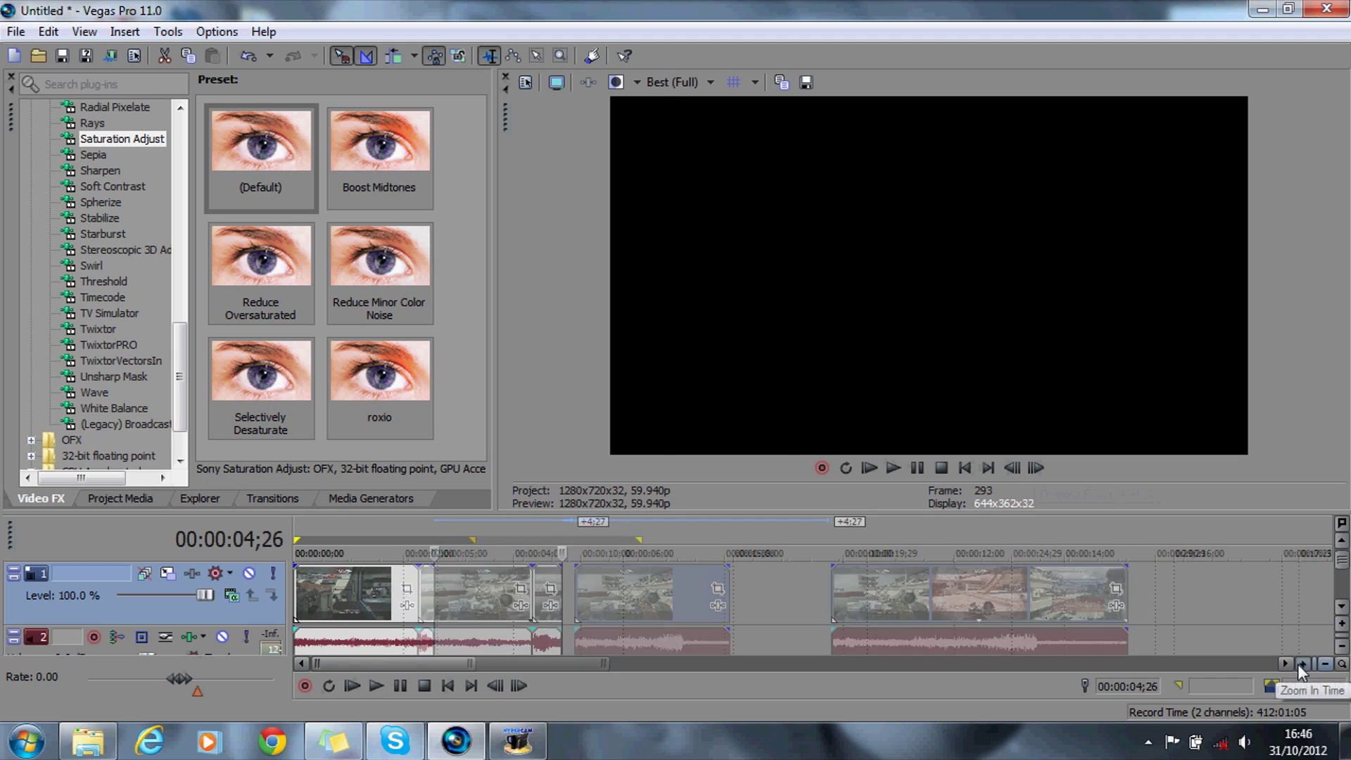
right_click(1201, 645)
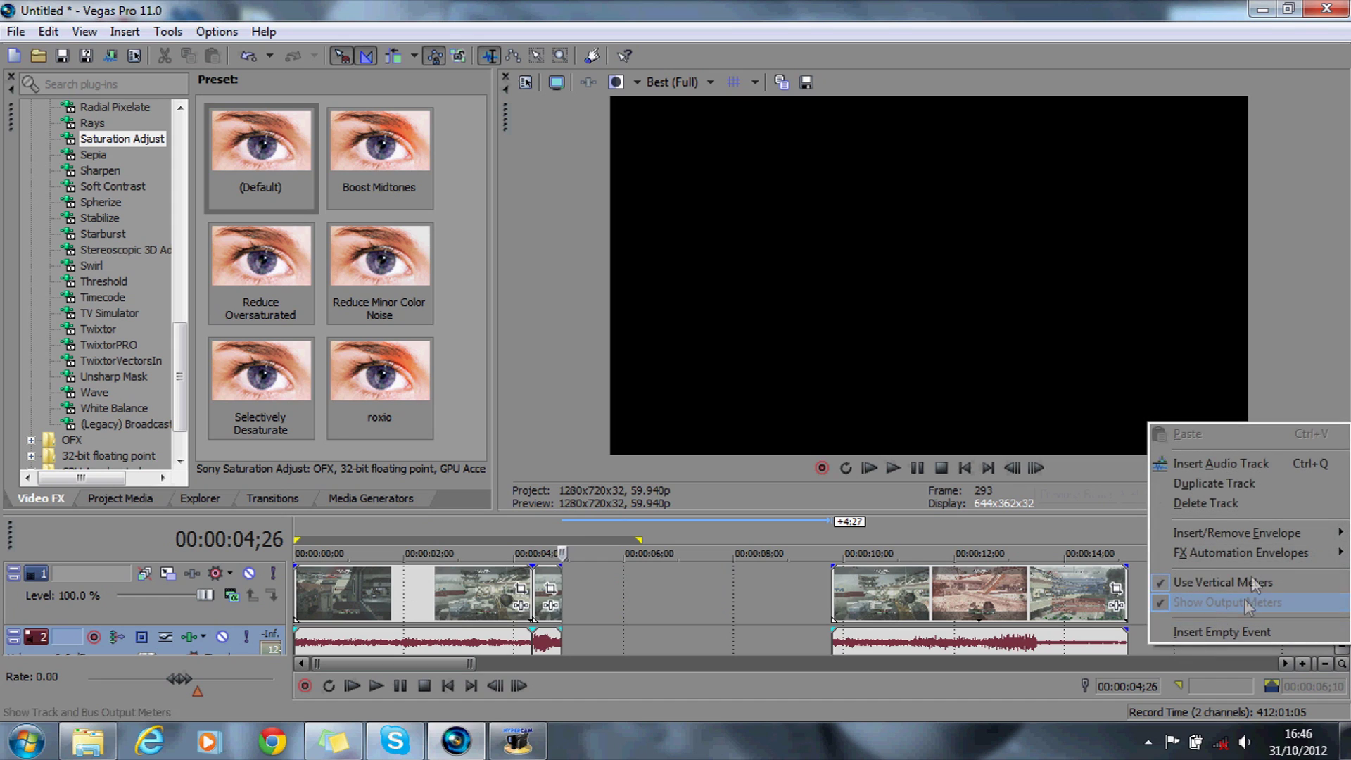
left_click(1249, 510)
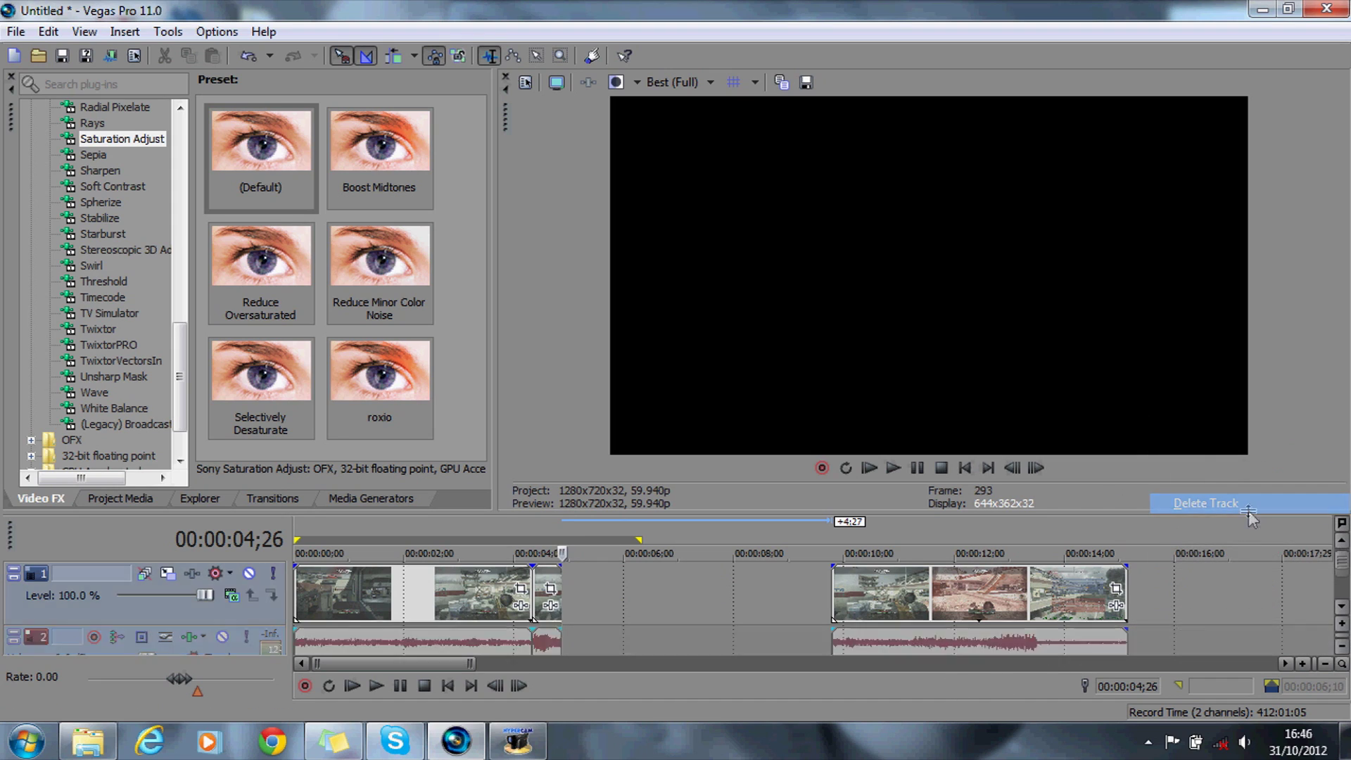
left_click(534, 526)
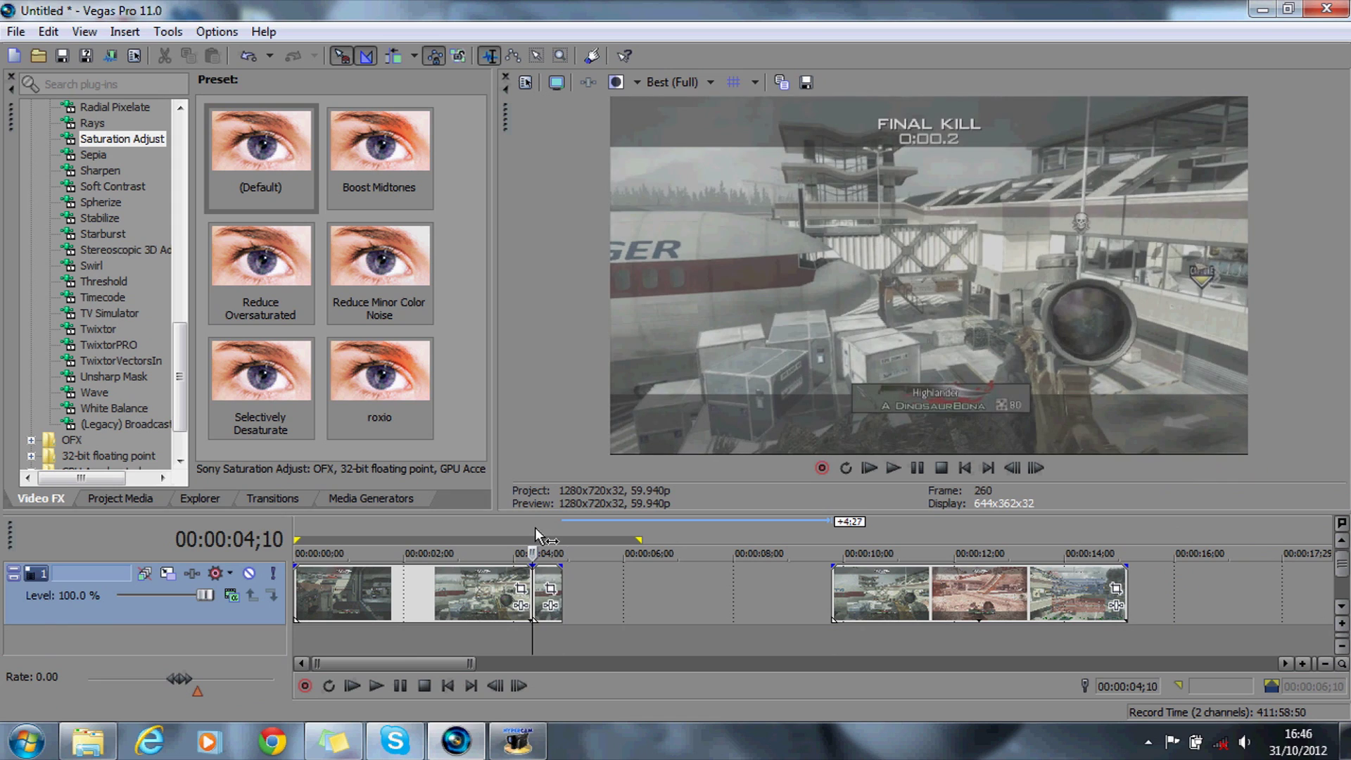
left_click(551, 592)
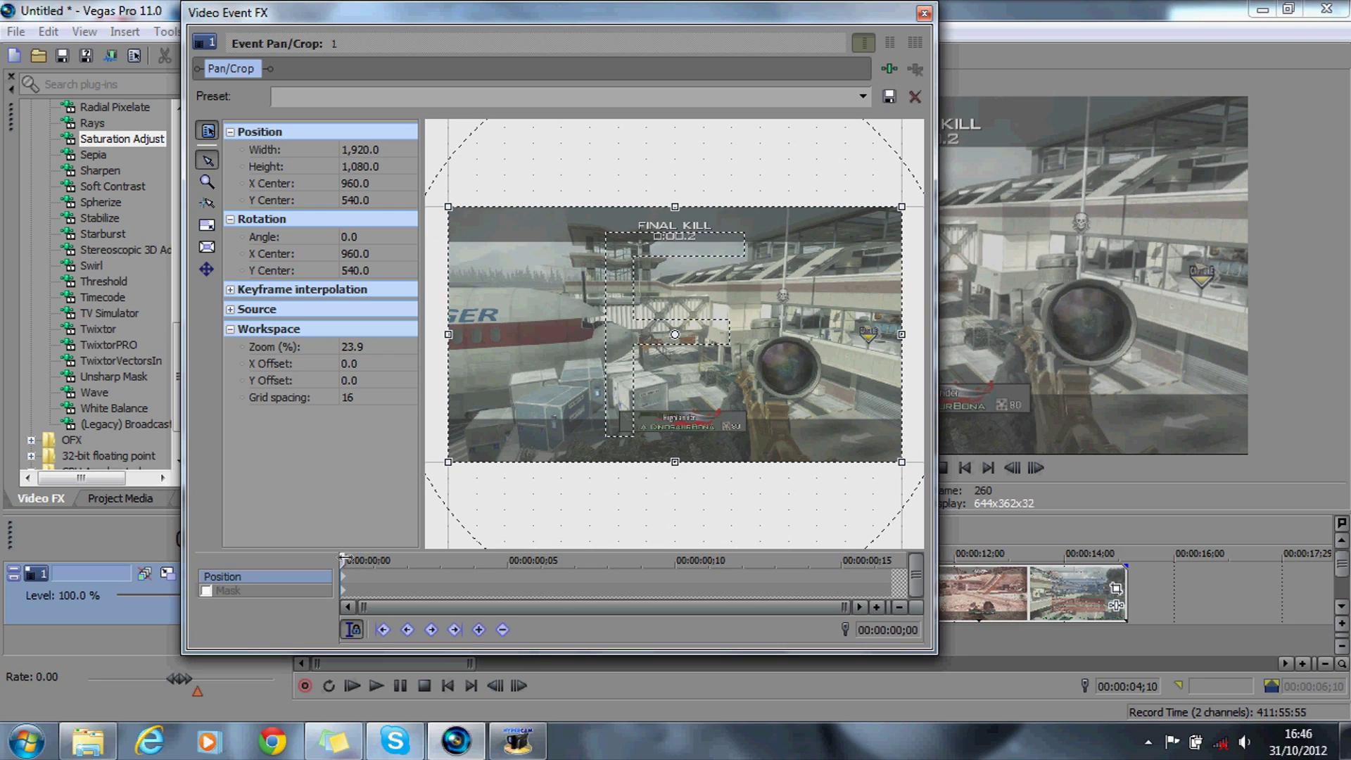
- Shrink the crop frame and keyframe small crop shifts frame by frame to create the shake
left_click_drag(343, 559, 356, 560)
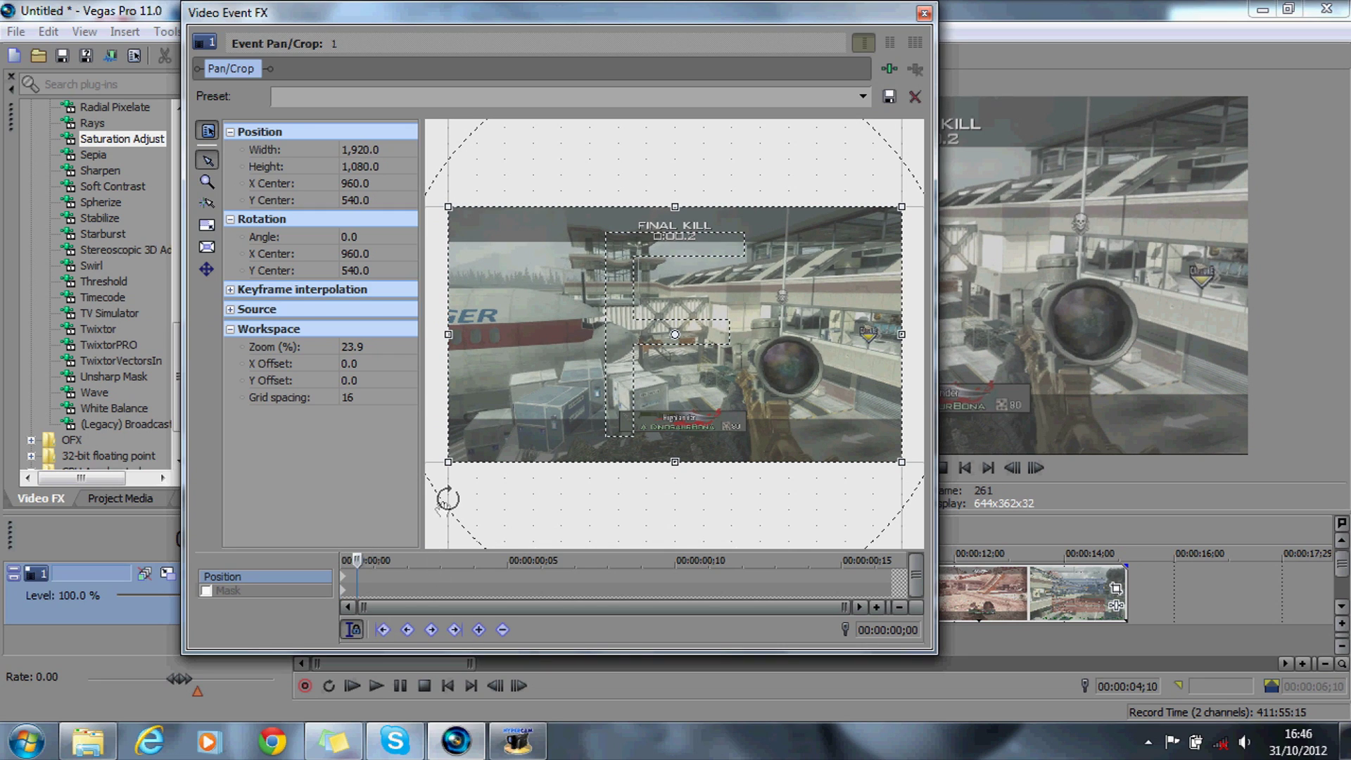
left_click_drag(449, 461, 463, 454)
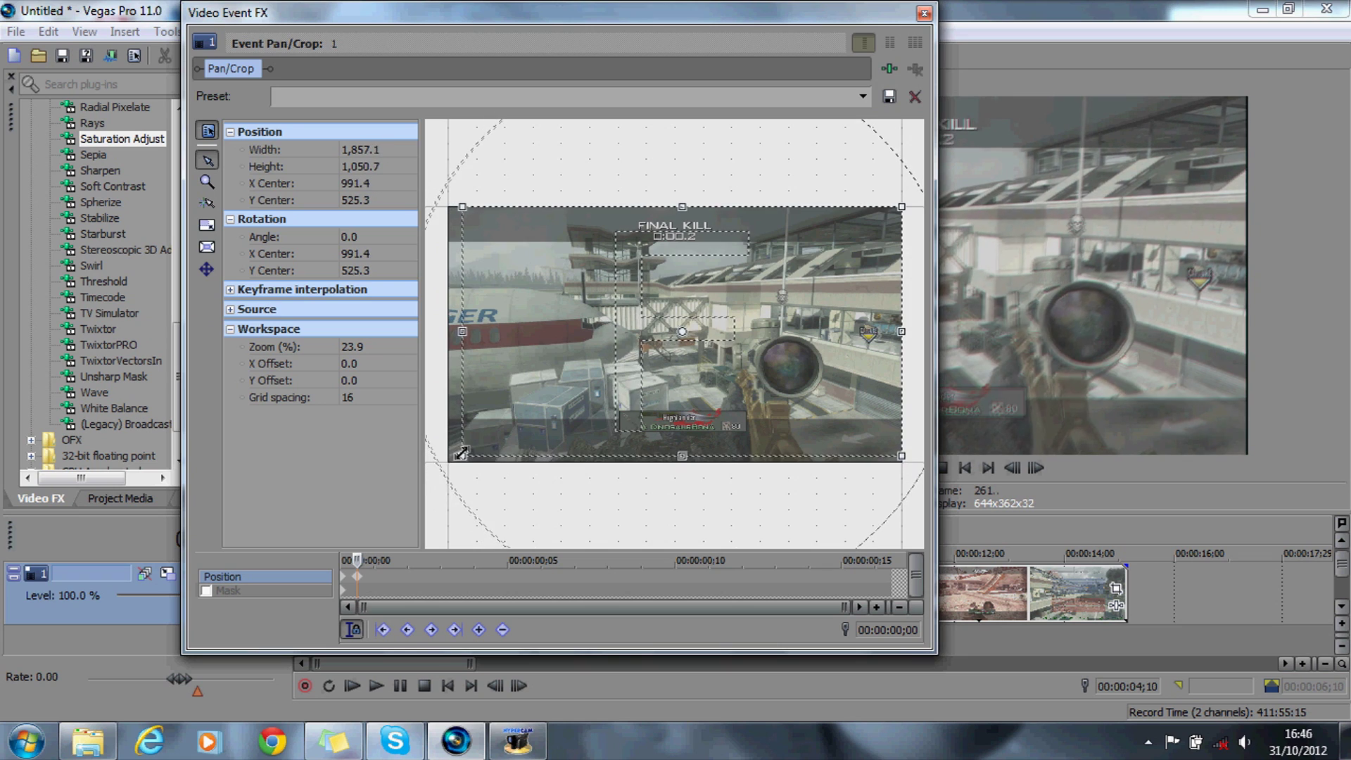
left_click_drag(528, 422, 518, 427)
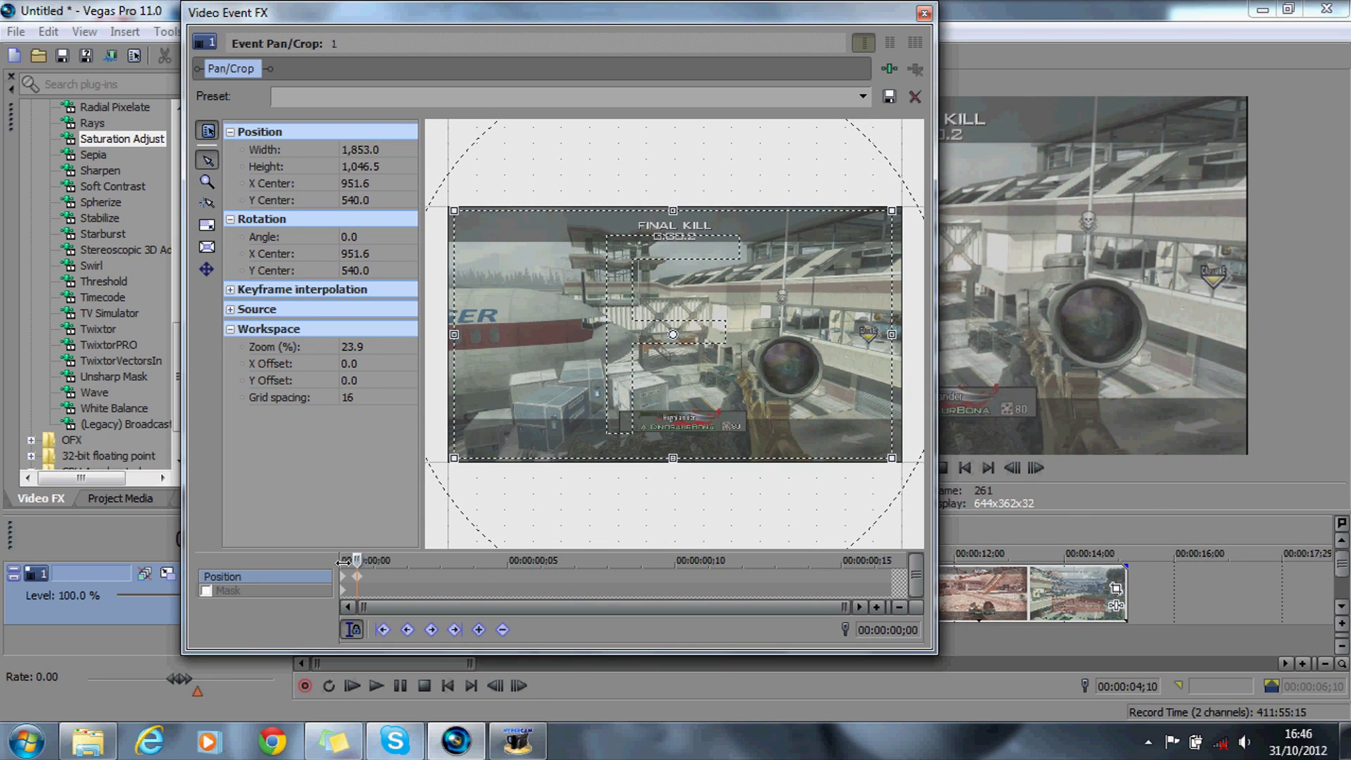
left_click_drag(364, 561, 374, 560)
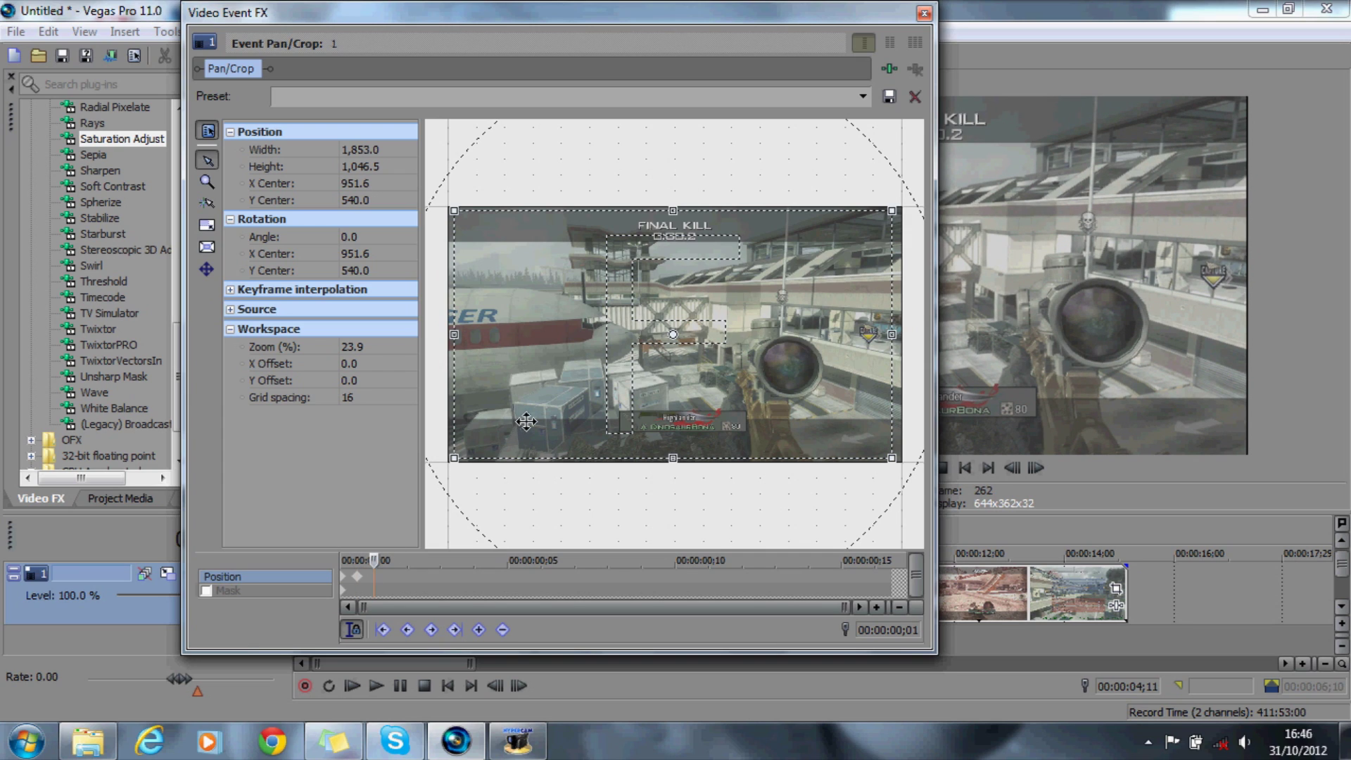
left_click_drag(524, 422, 518, 419)
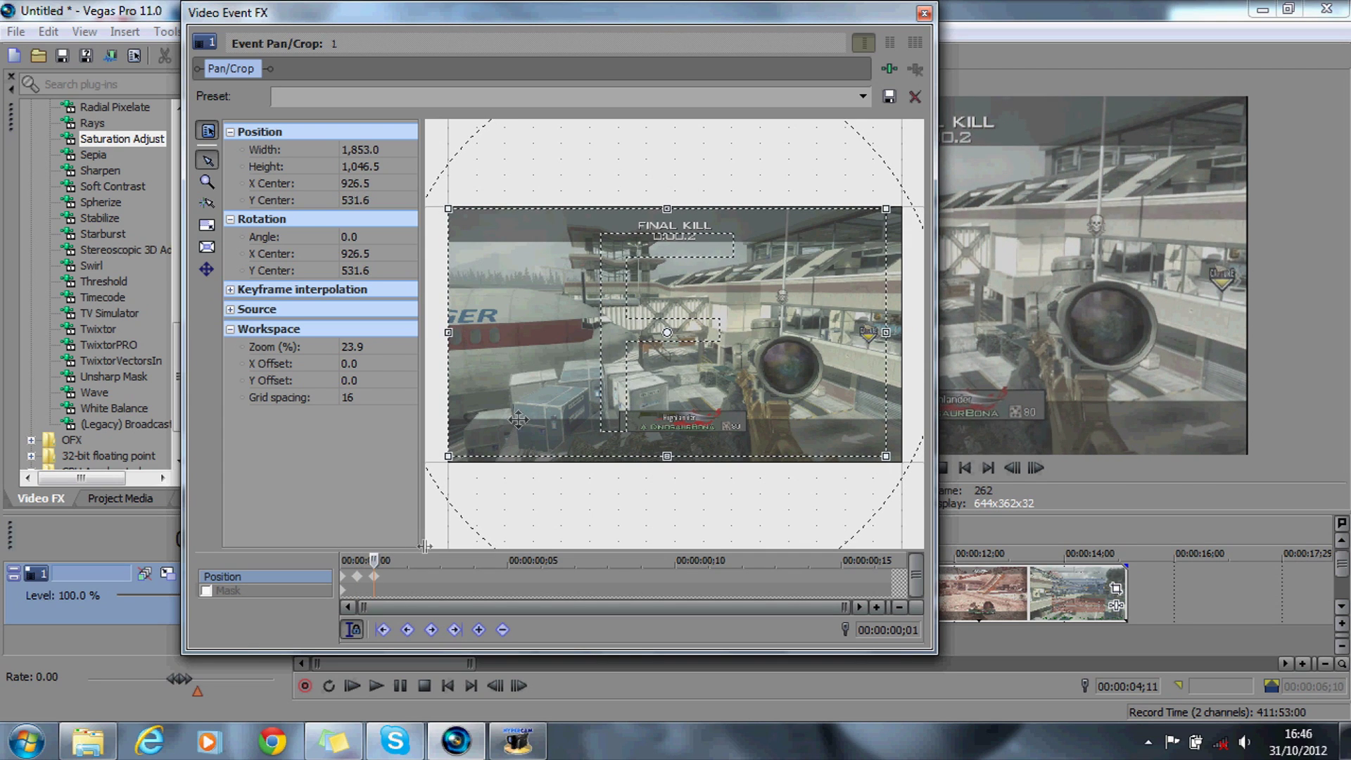
left_click_drag(375, 559, 382, 560)
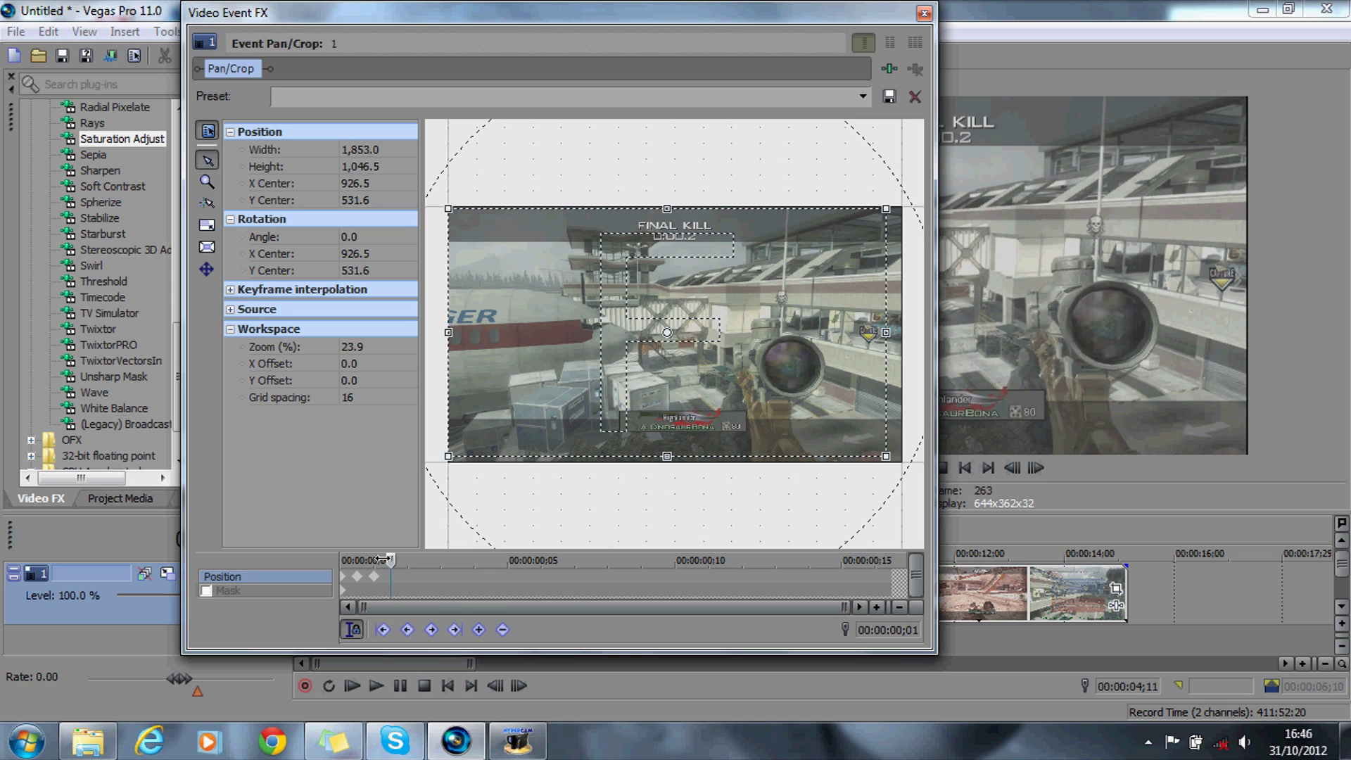
left_click_drag(565, 393, 565, 398)
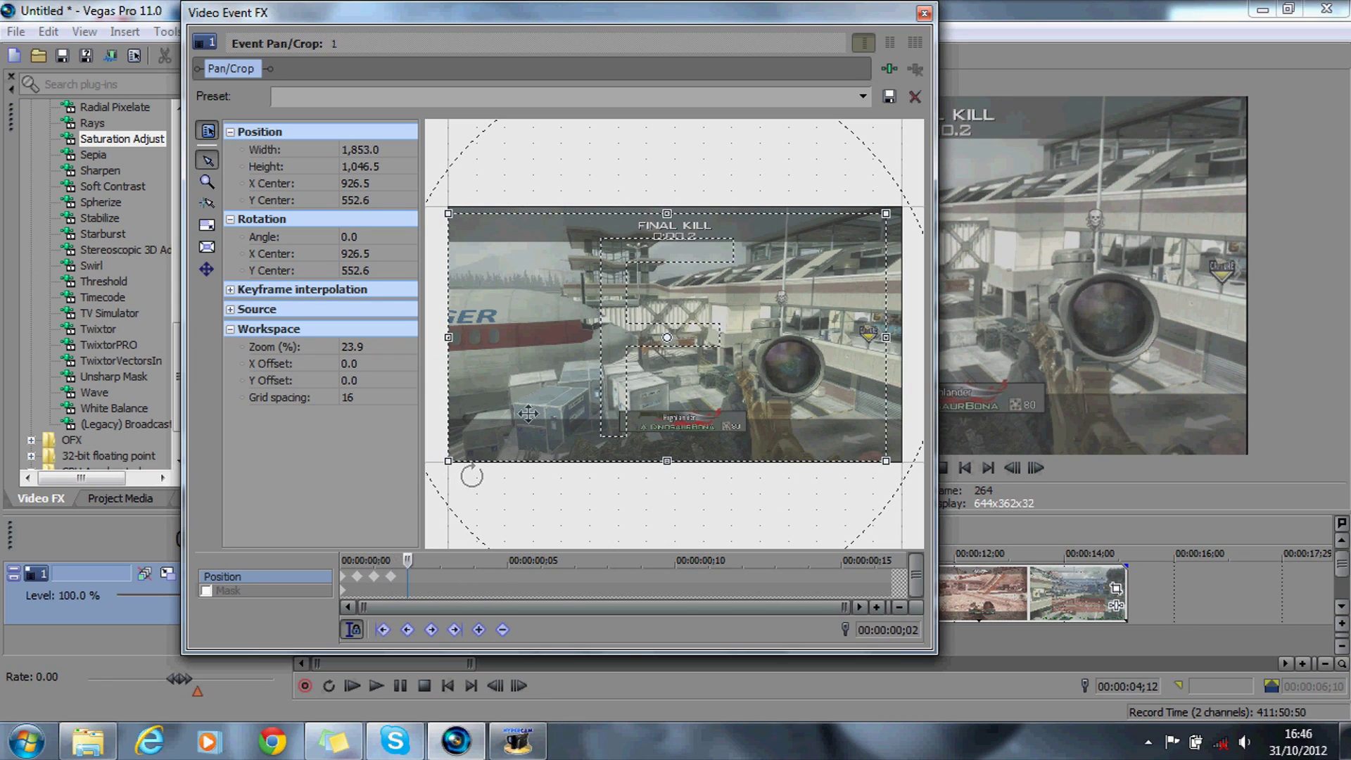
left_click_drag(528, 414, 538, 407)
left_click(423, 561)
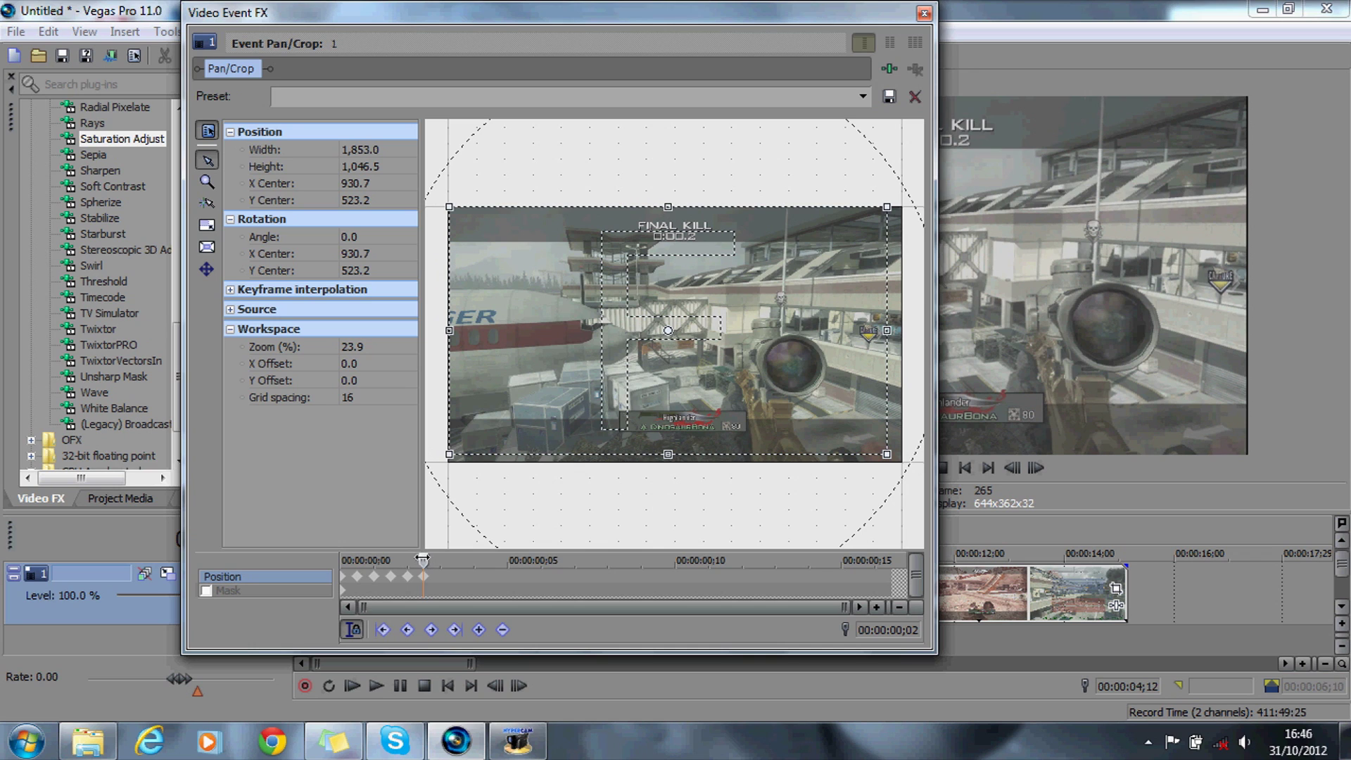
left_click_drag(423, 561, 457, 561)
left_click_drag(541, 432, 554, 428)
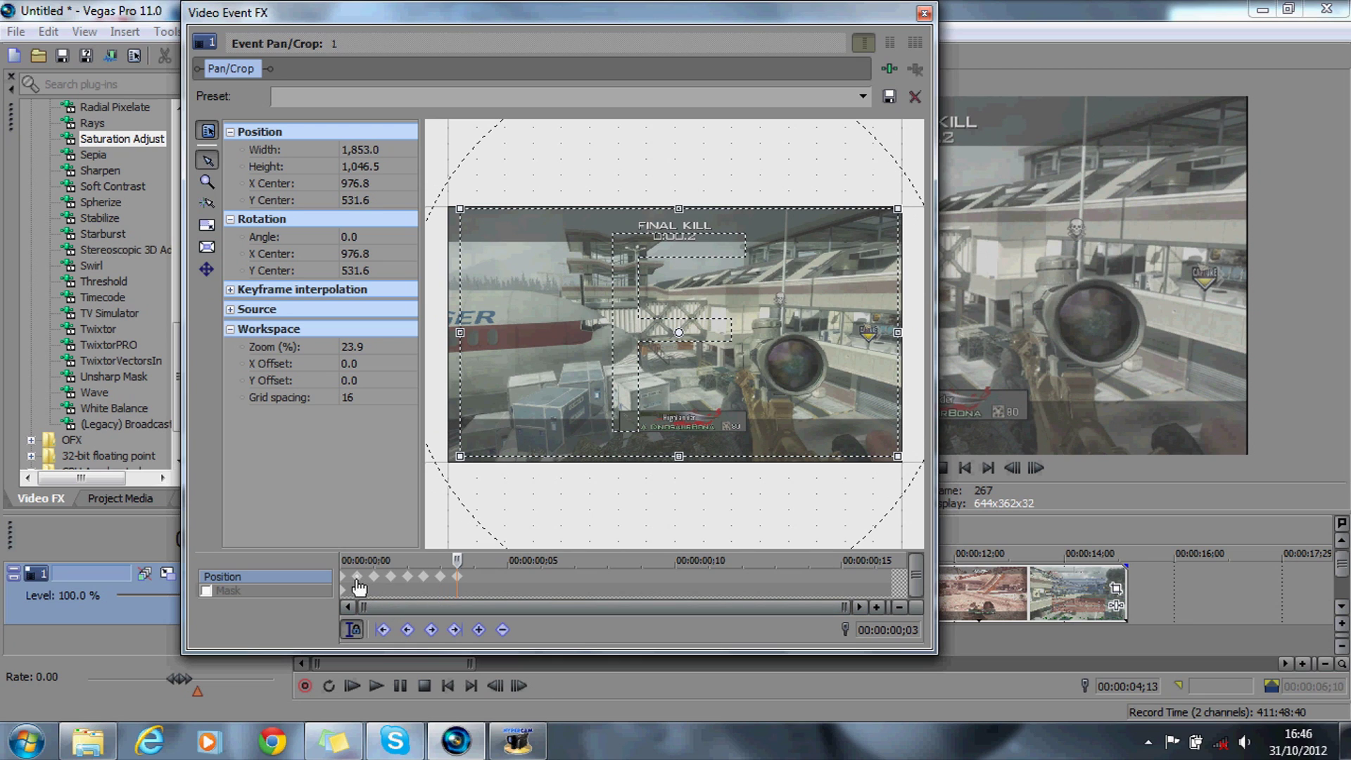
- Copy the shake keyframes and paste them at frame 04
left_click(354, 584)
left_click(373, 577)
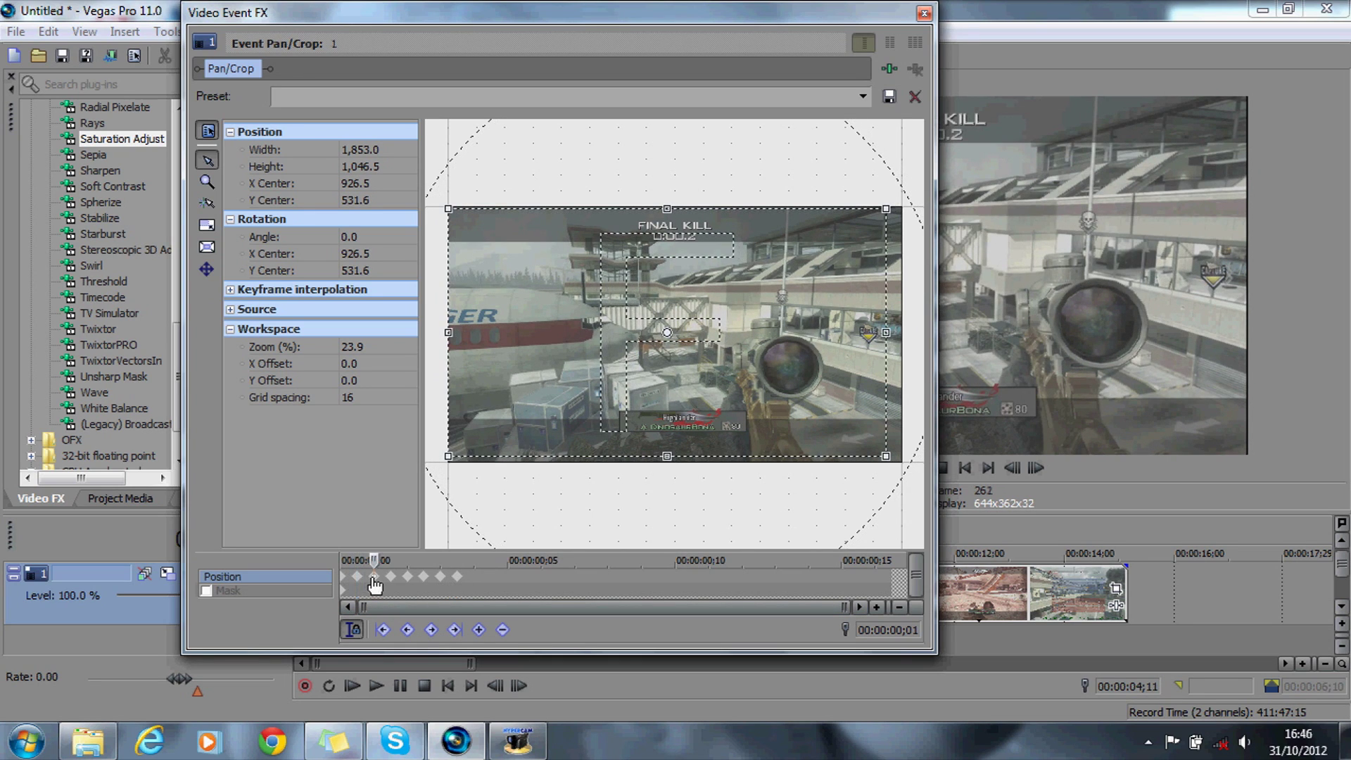
right_click(461, 585)
left_click(535, 377)
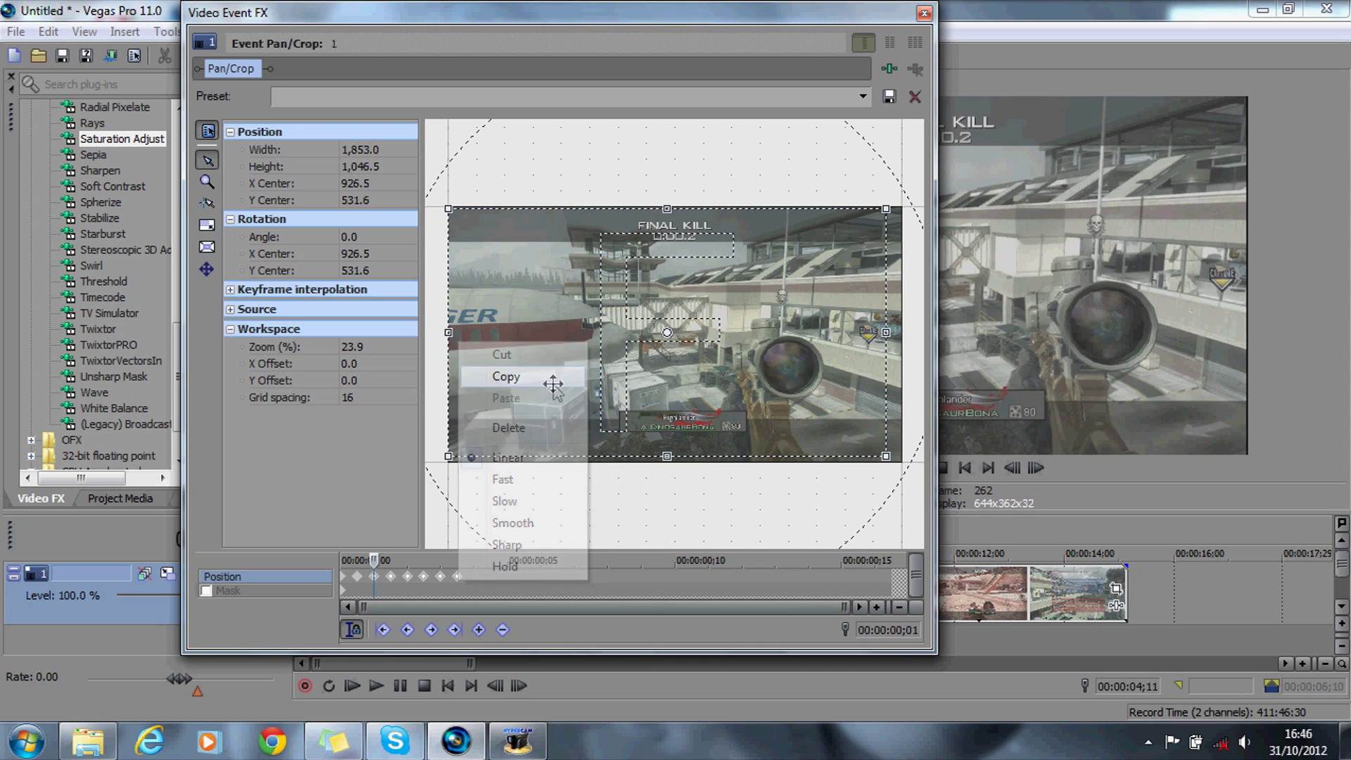
left_click_drag(374, 561, 467, 559)
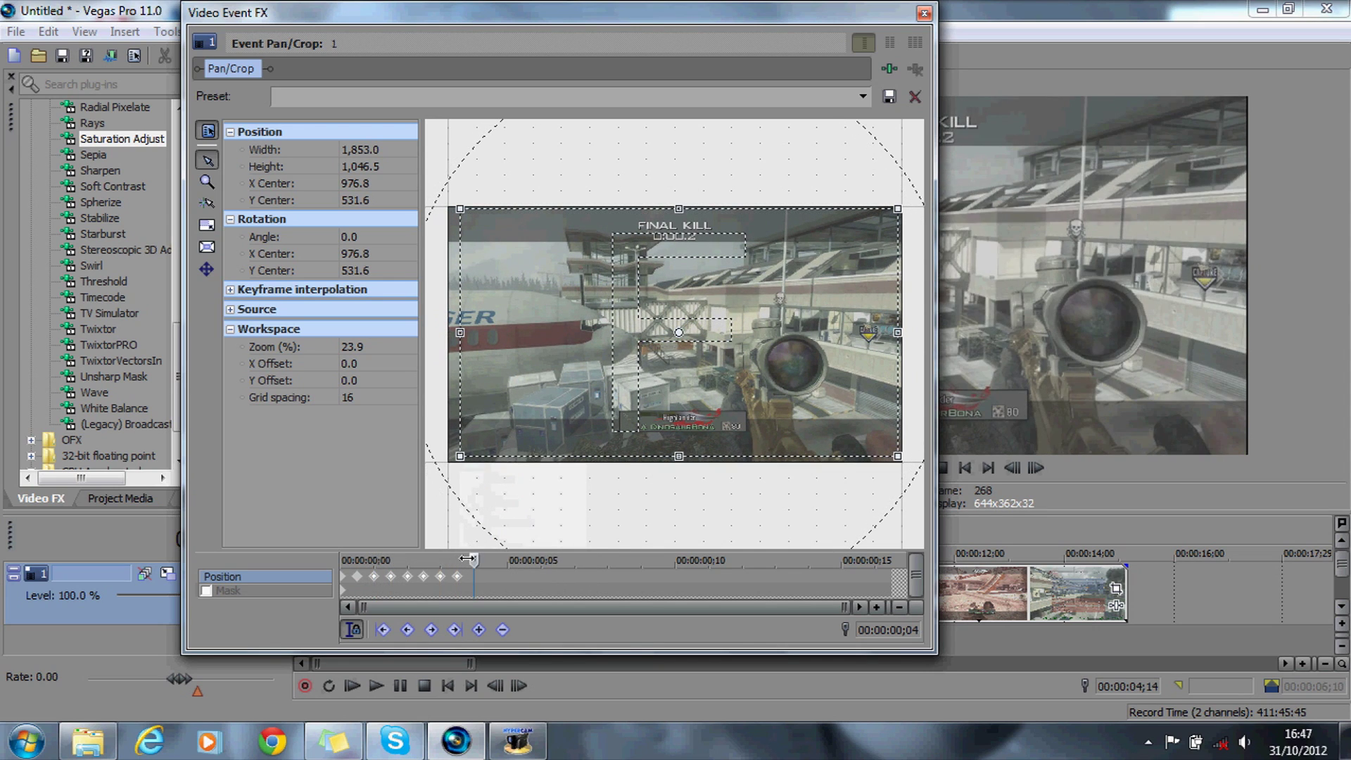
right_click(476, 577)
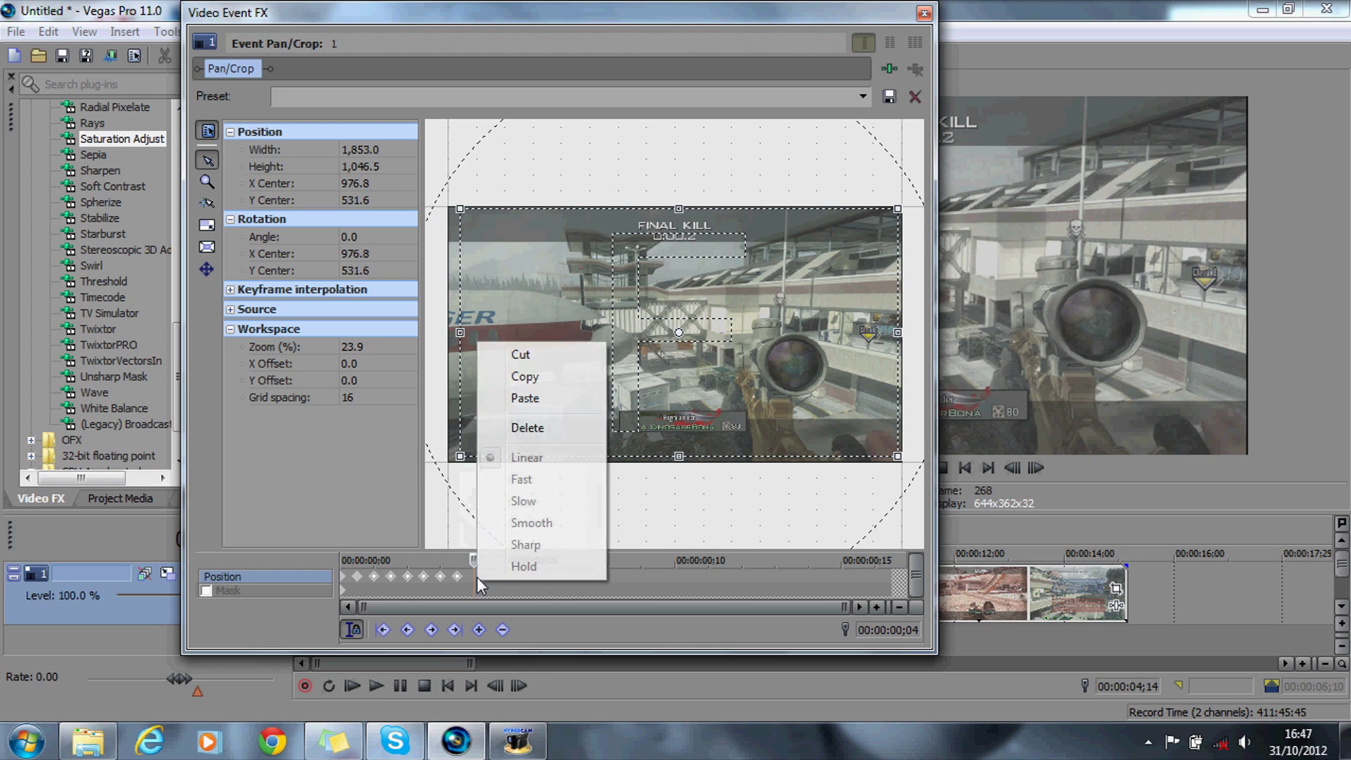
left_click(524, 397)
- Paste the shake keyframes again at frames 07 and 10, then close the Pan/Crop window
left_click_drag(476, 561, 573, 561)
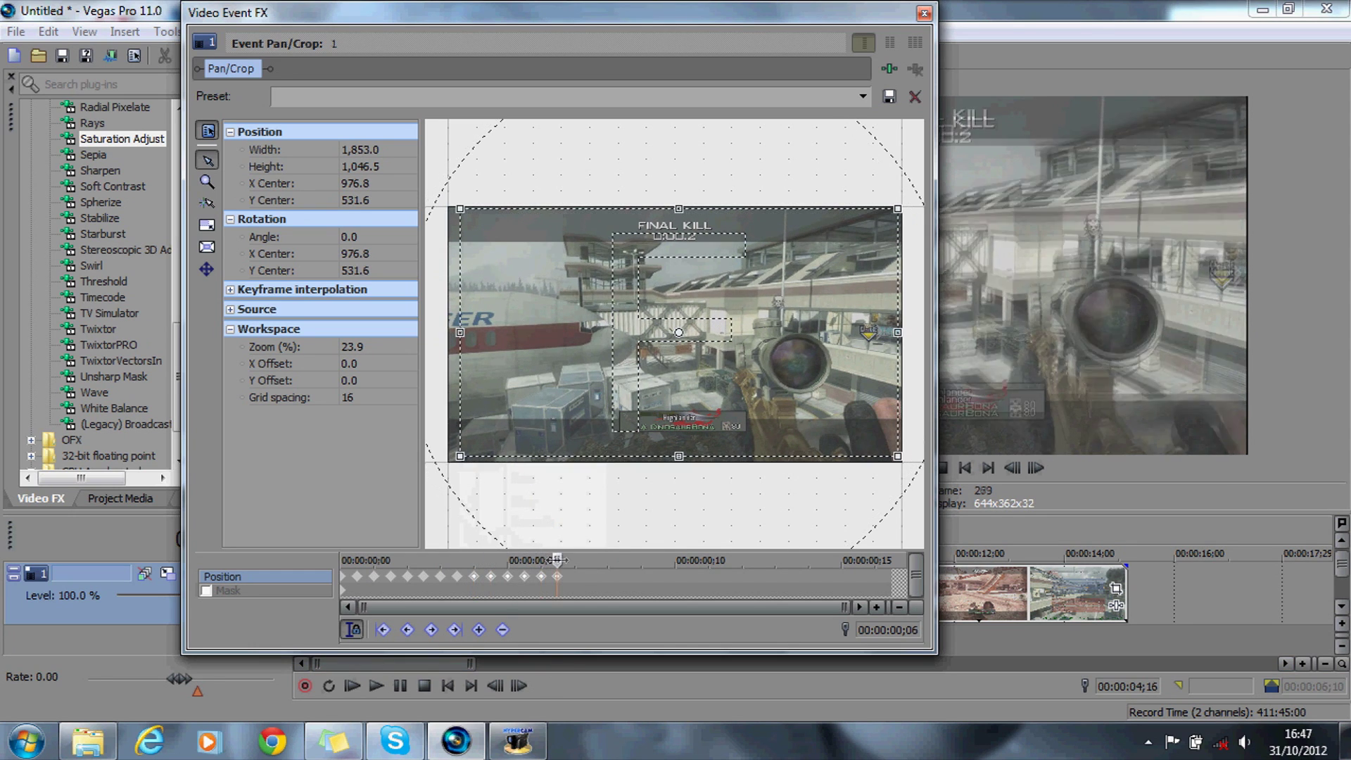
right_click(583, 578)
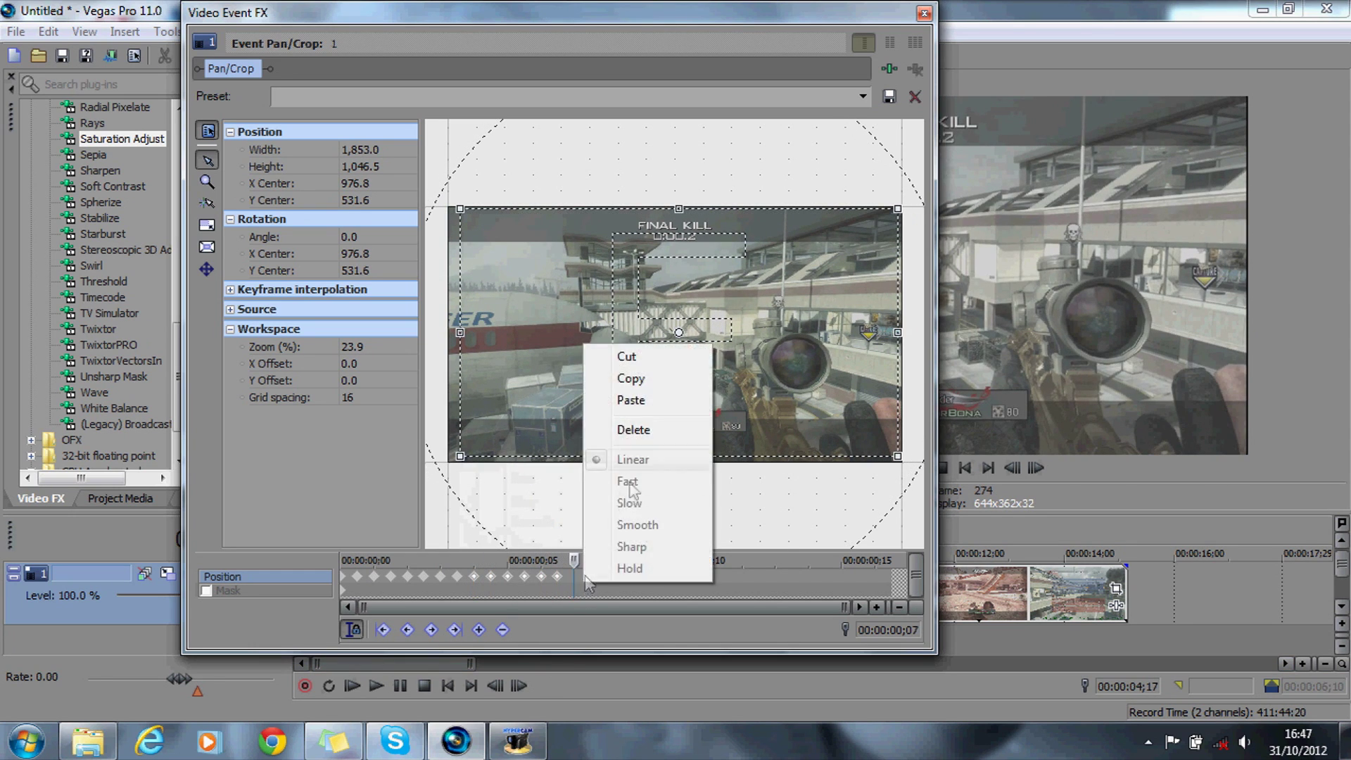
left_click(628, 399)
left_click_drag(581, 559, 676, 555)
right_click(686, 573)
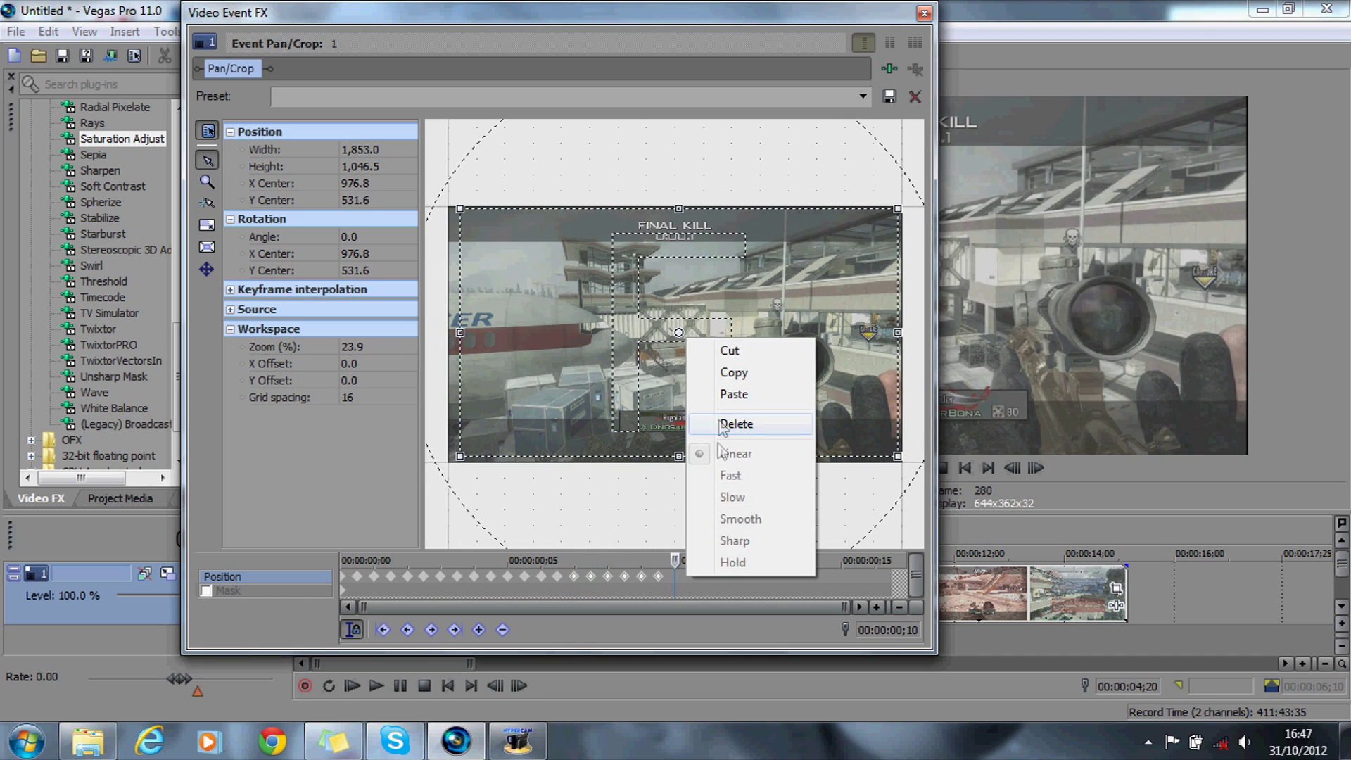
left_click(716, 394)
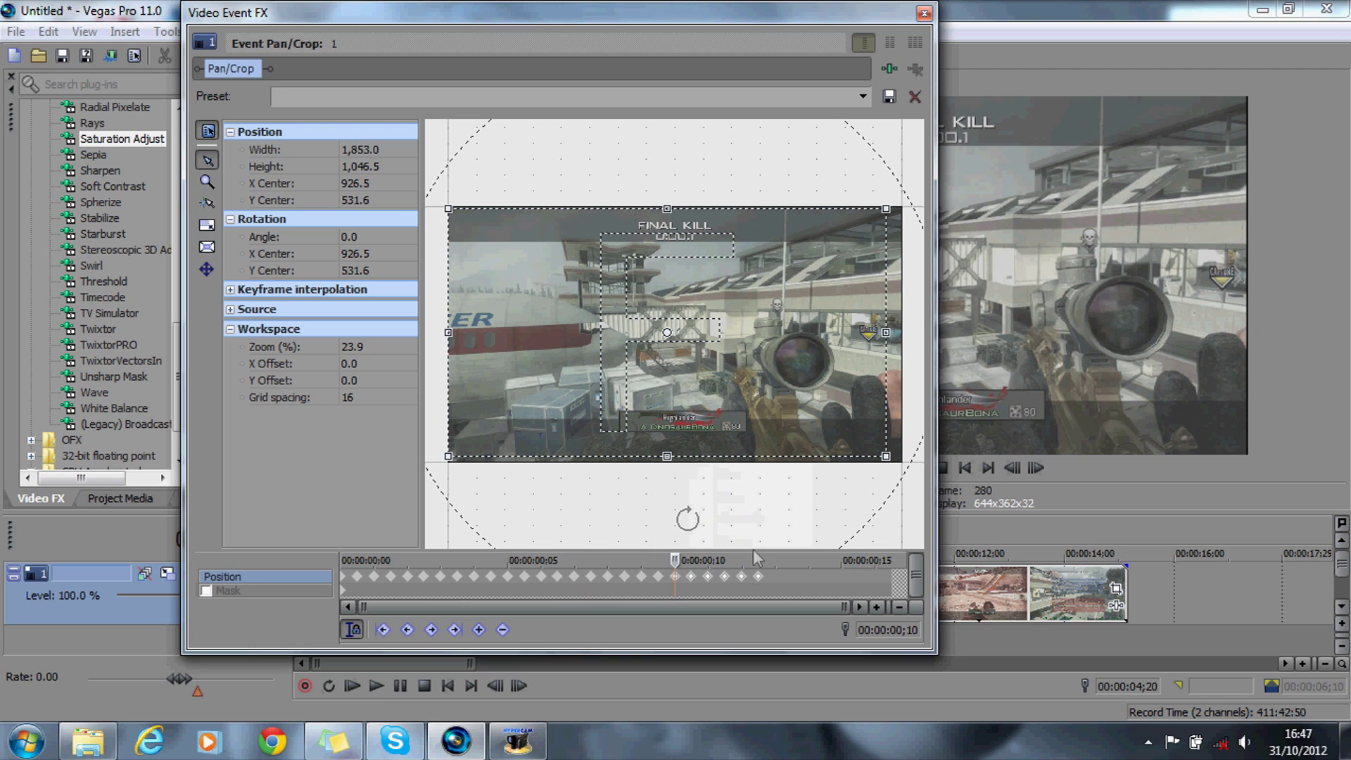
left_click_drag(676, 559, 787, 554)
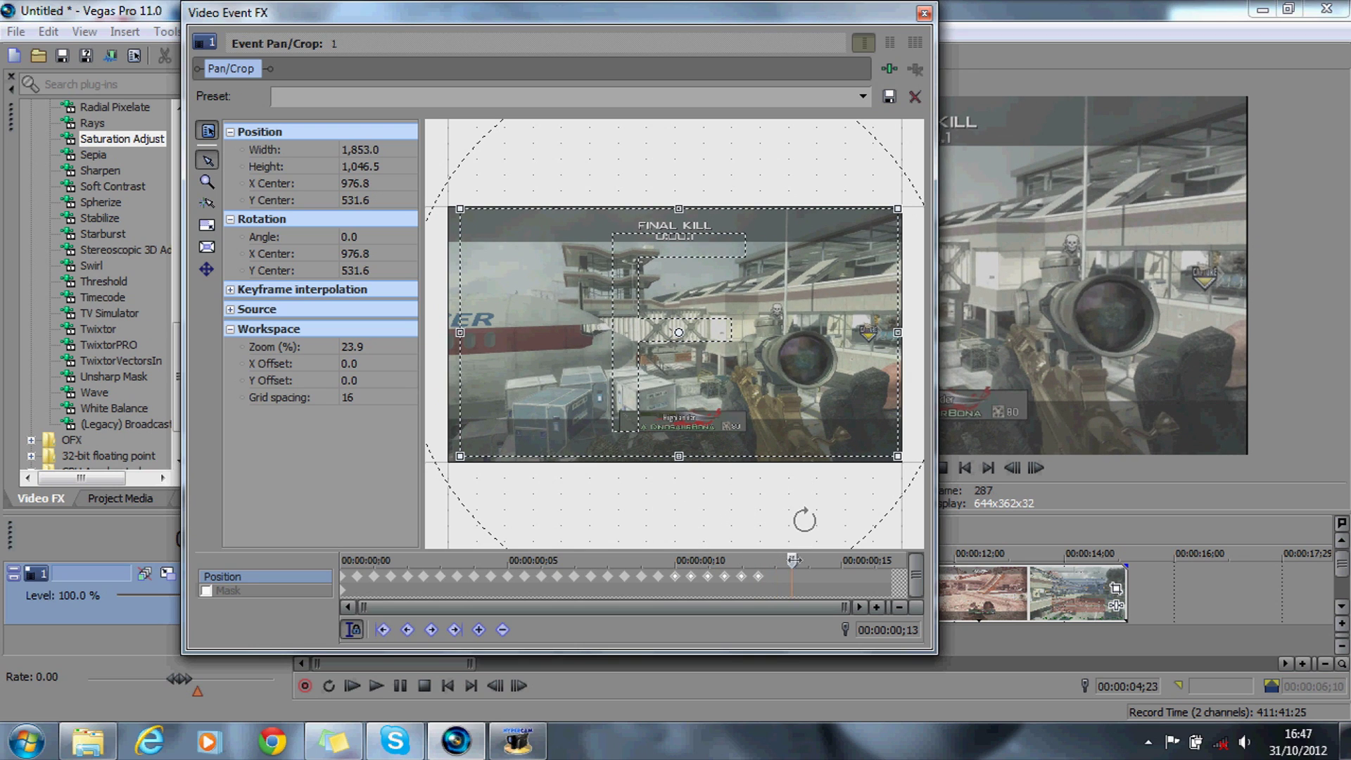
left_click(863, 96)
left_click(867, 112)
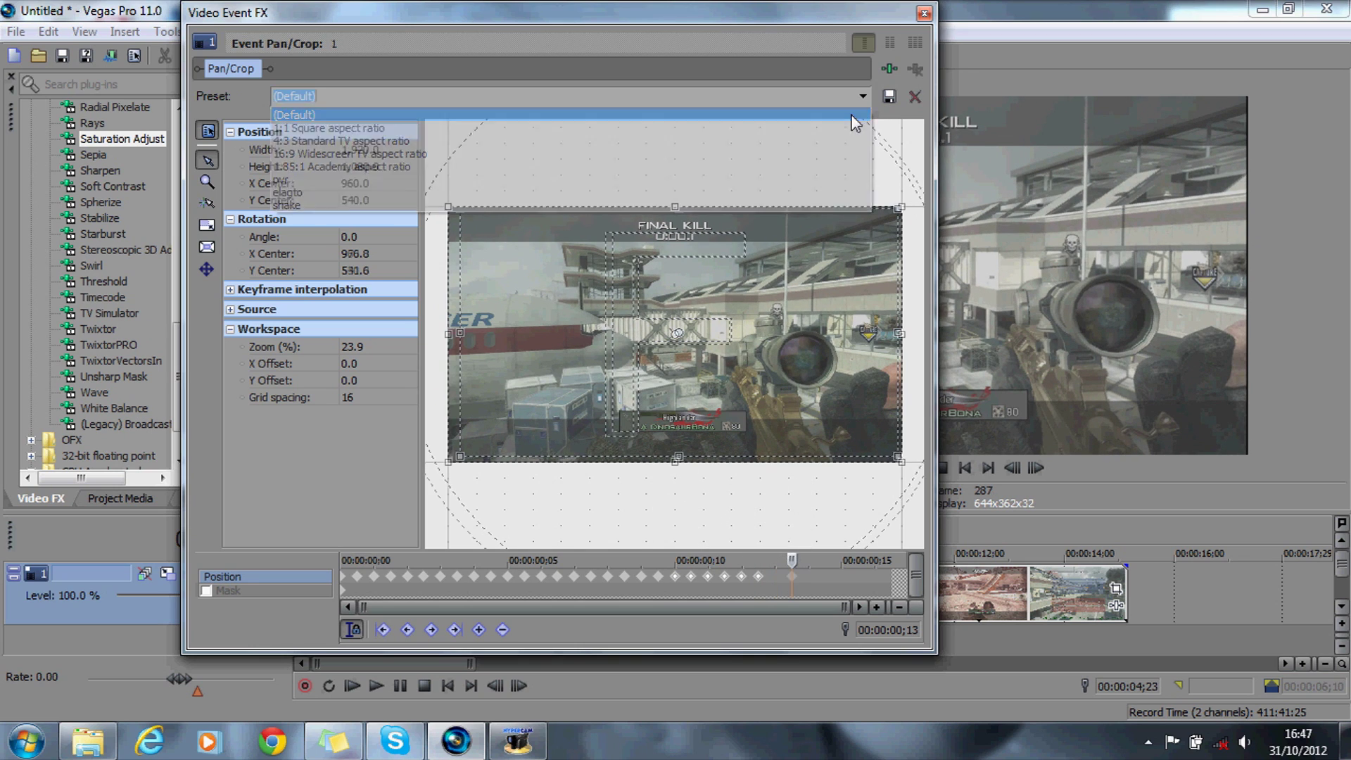
left_click(924, 14)
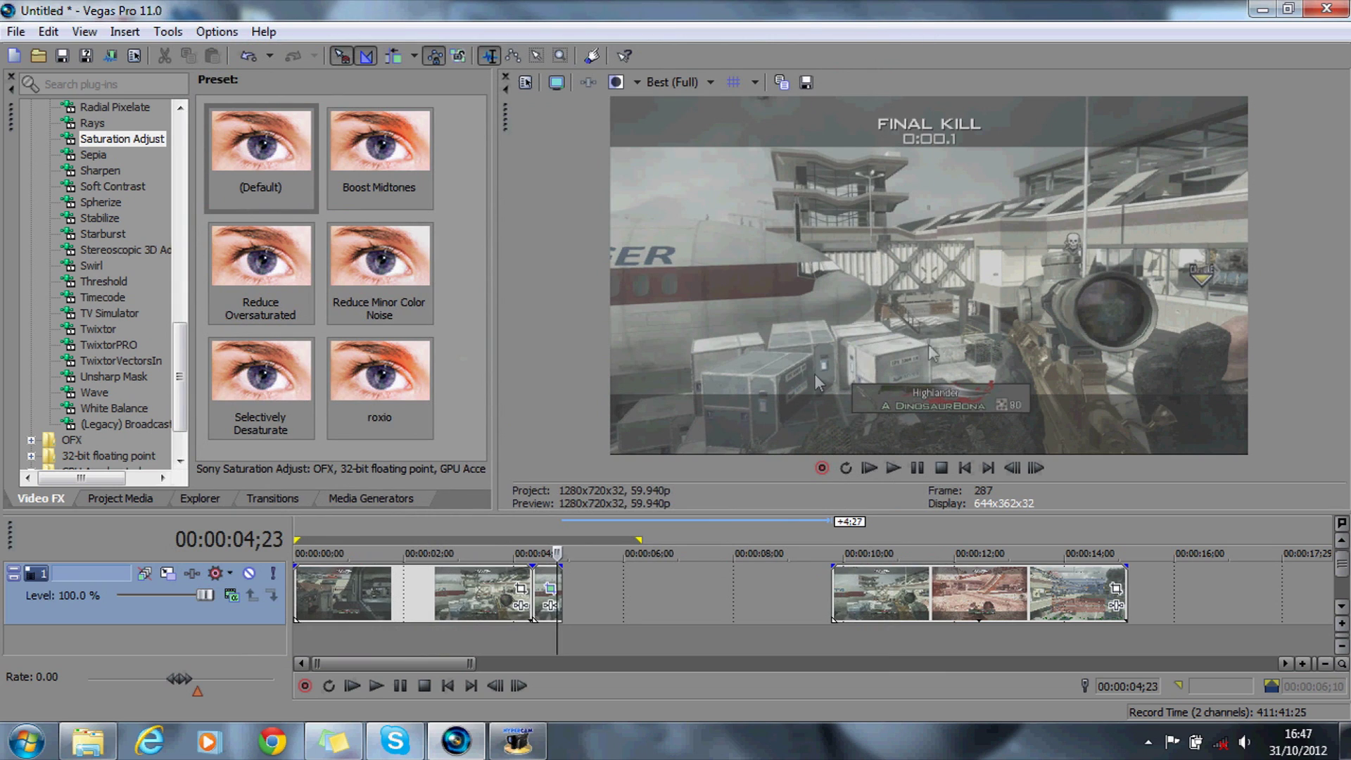
- Set preview quality to Preview (Auto) while reviewing the shake
left_click(1012, 469)
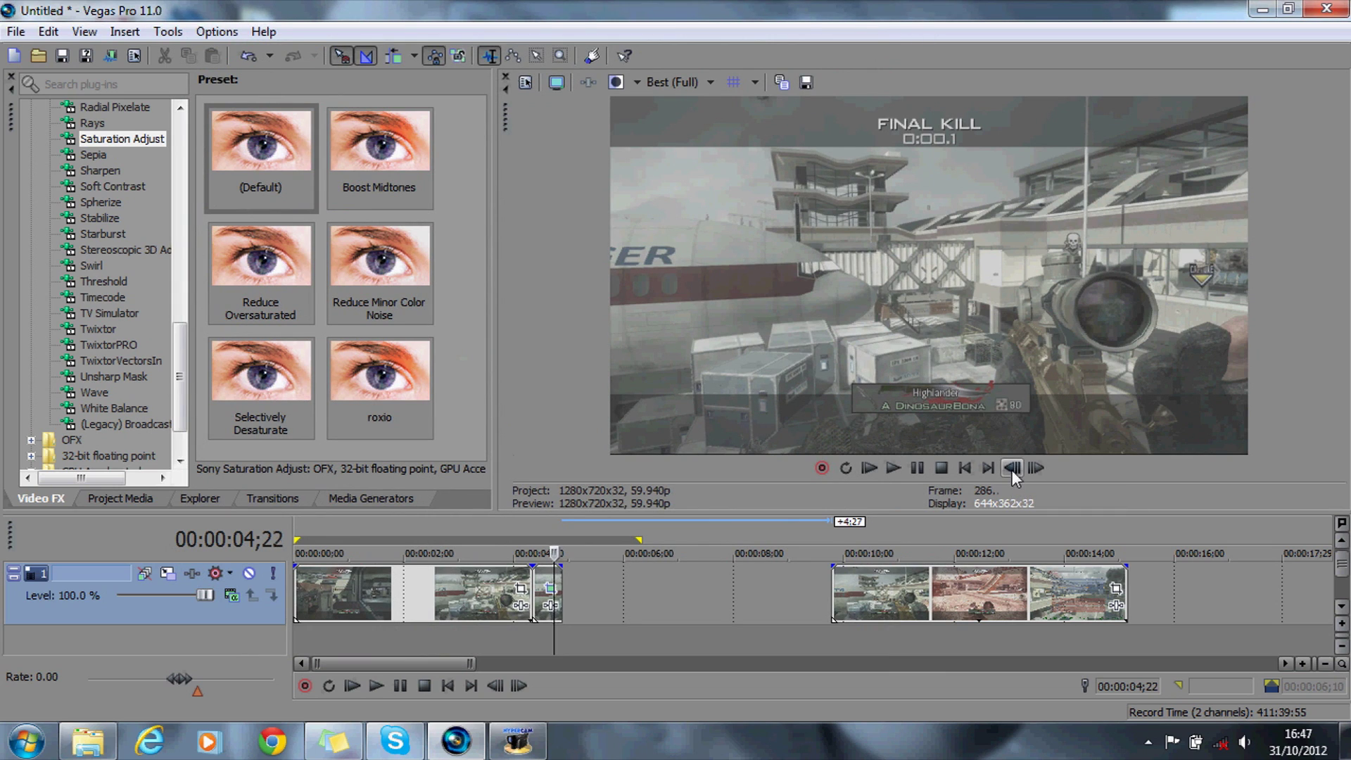
left_click(1012, 468)
left_click(1012, 468)
left_click(648, 83)
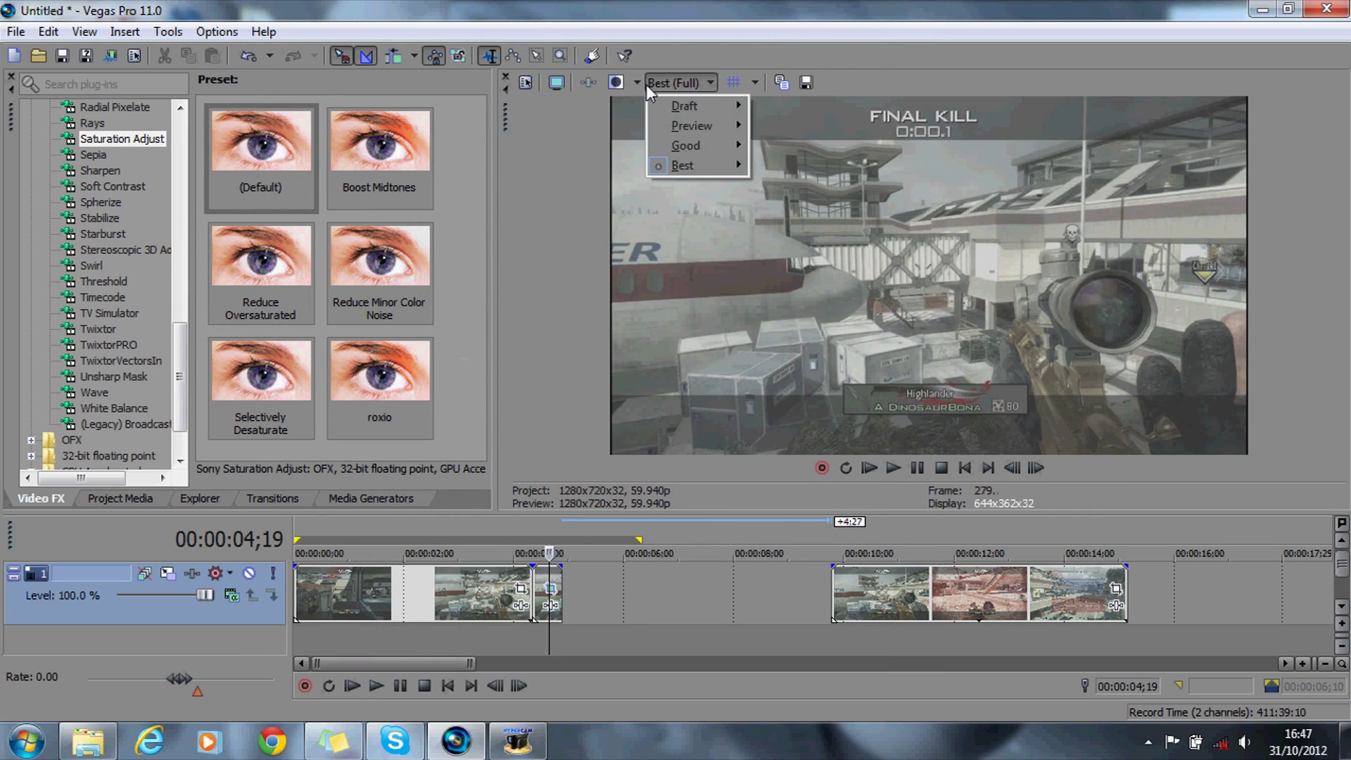
mouse_move(745, 125)
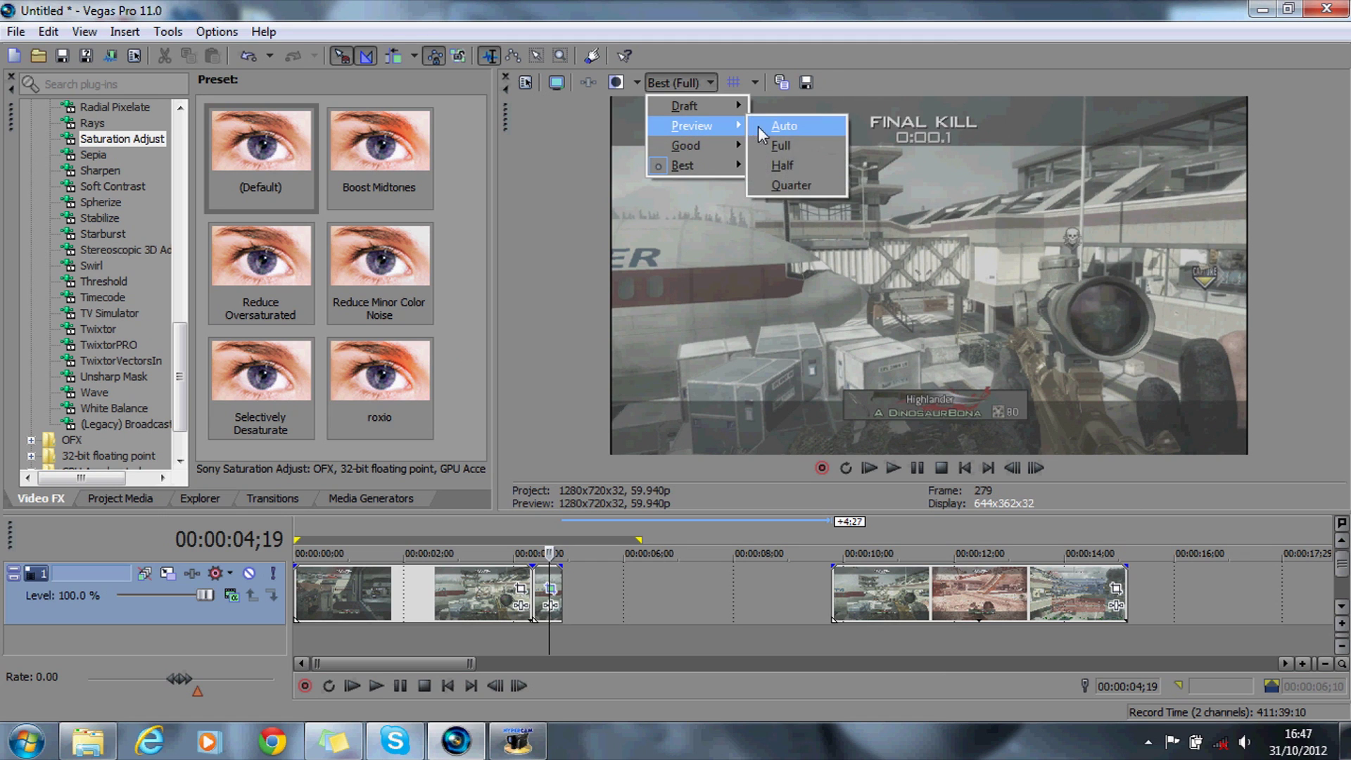
left_click(809, 125)
- Step back through the shake frames and return the playhead to 00:00:04;10
left_click(1011, 470)
left_click(1011, 470)
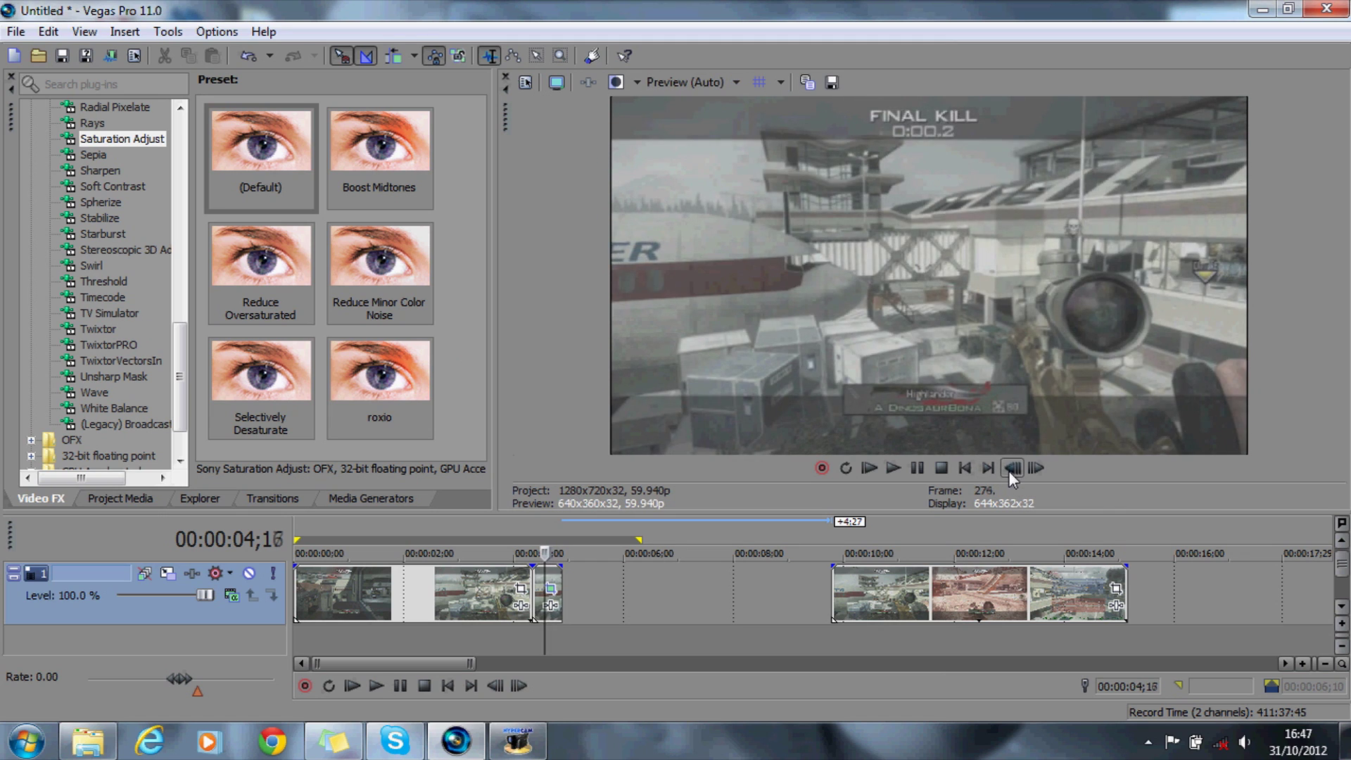
left_click(1010, 469)
left_click(1010, 470)
left_click(1011, 469)
left_click(1011, 469)
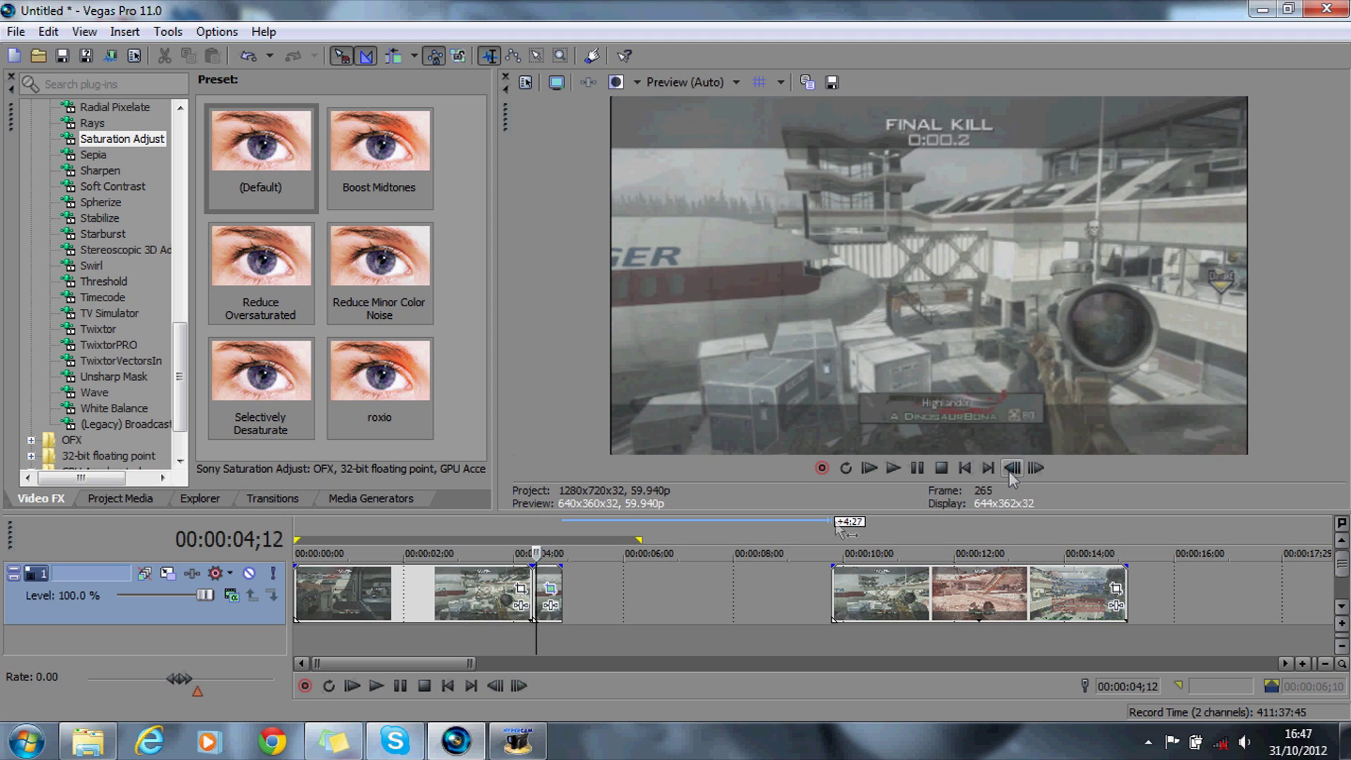
left_click(528, 529)
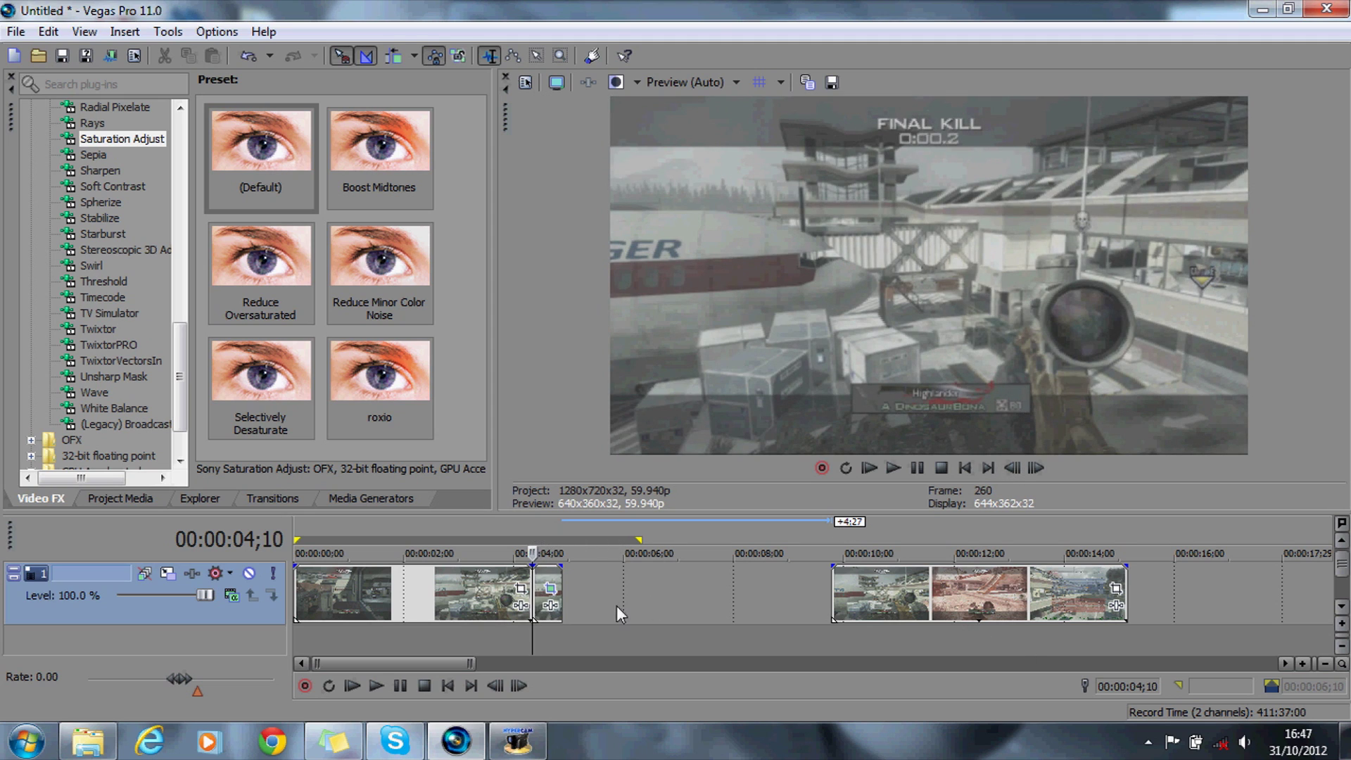
- Copy the short event and paste it onto a newly inserted top video track
right_click(547, 607)
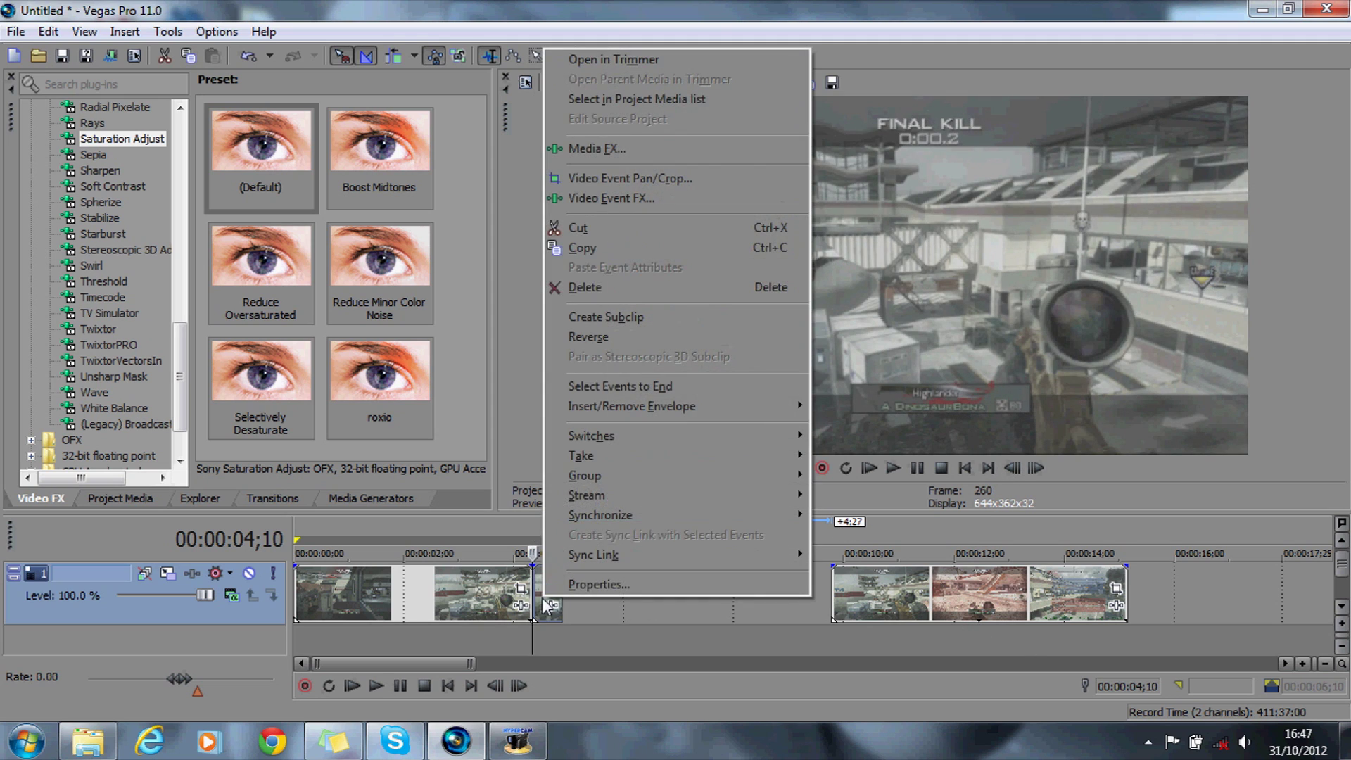
left_click(636, 255)
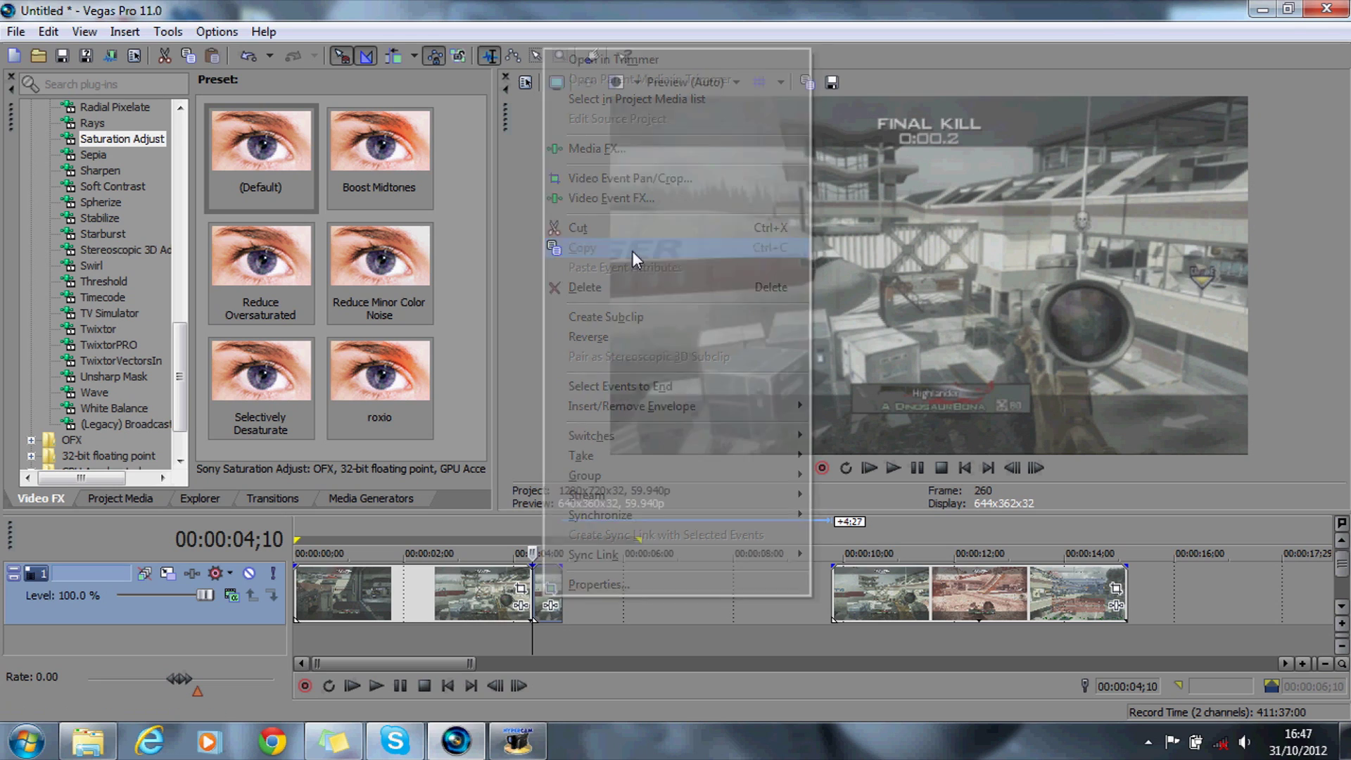
right_click(279, 641)
left_click(345, 594)
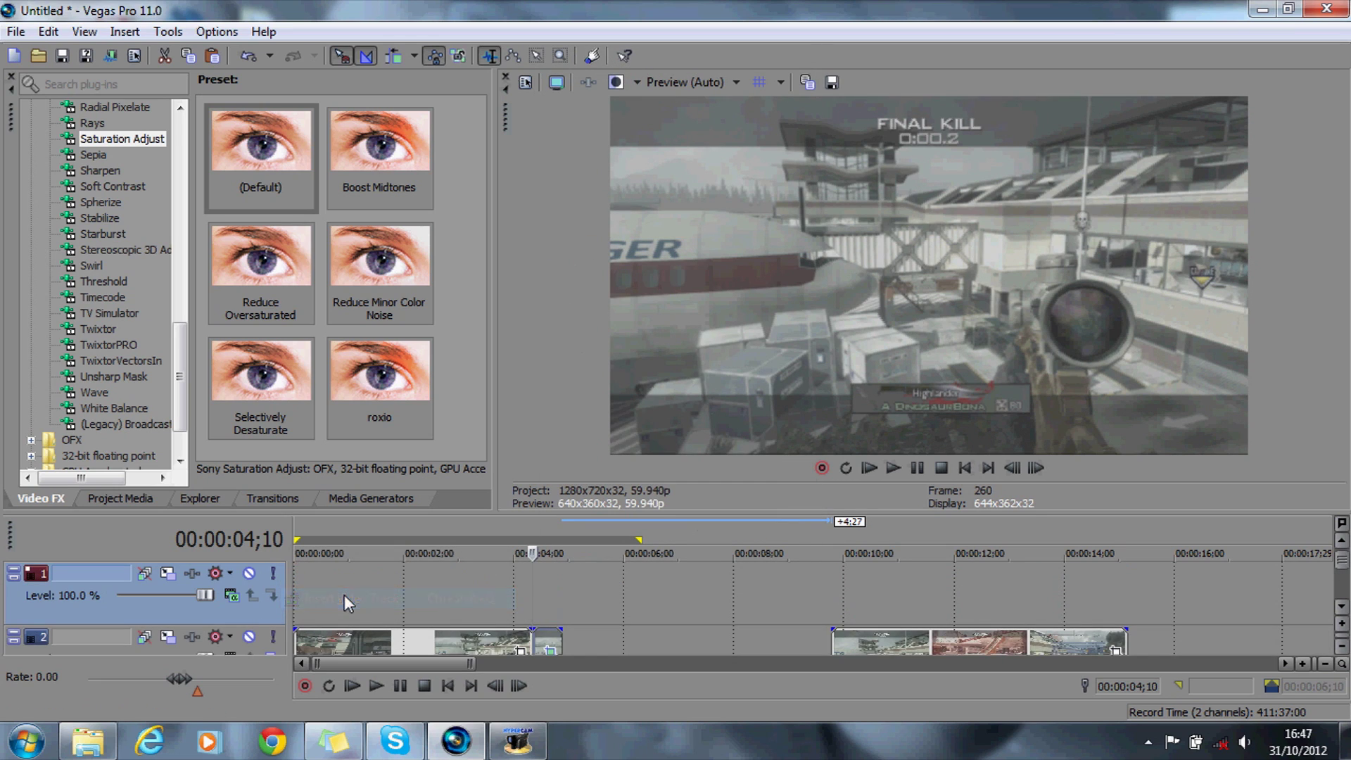
right_click(548, 595)
left_click(638, 383)
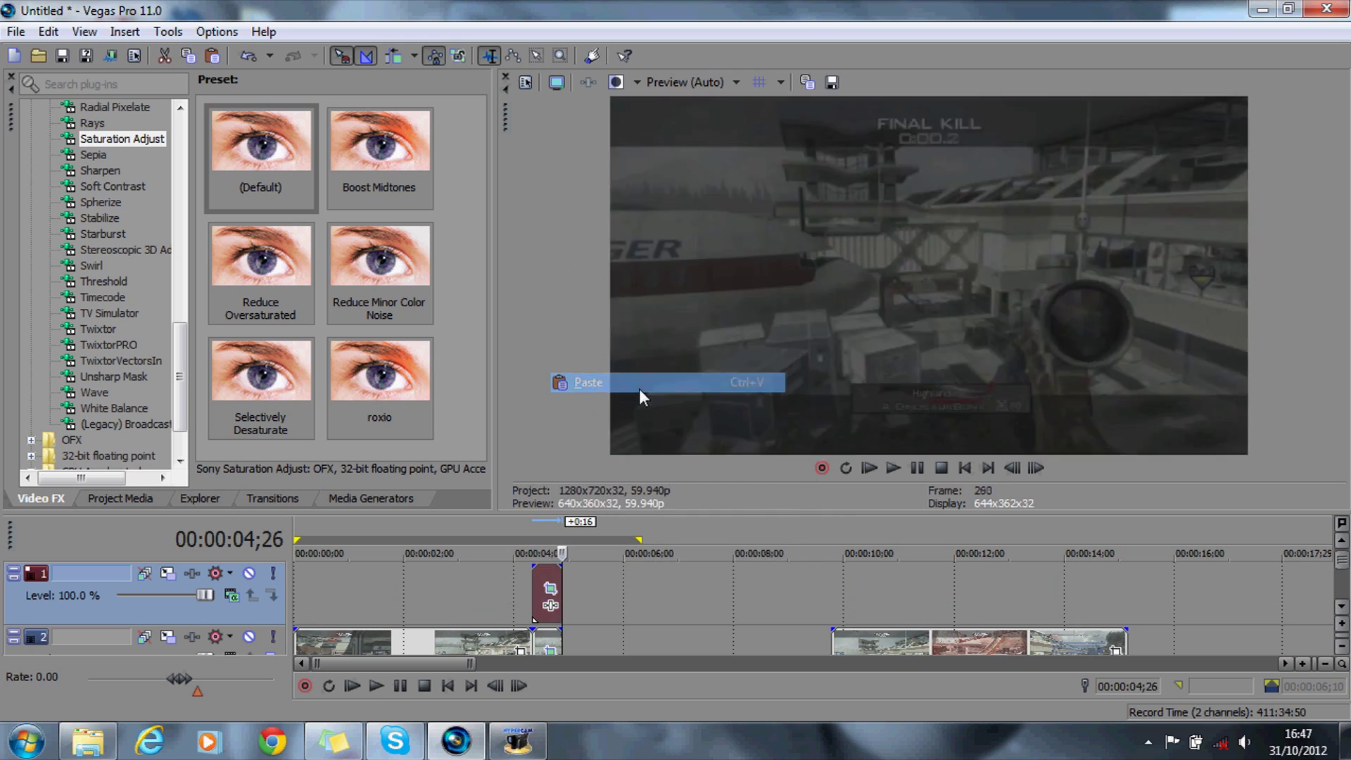
- Slide the later clips on track 2 left to close the gap
left_click(534, 528)
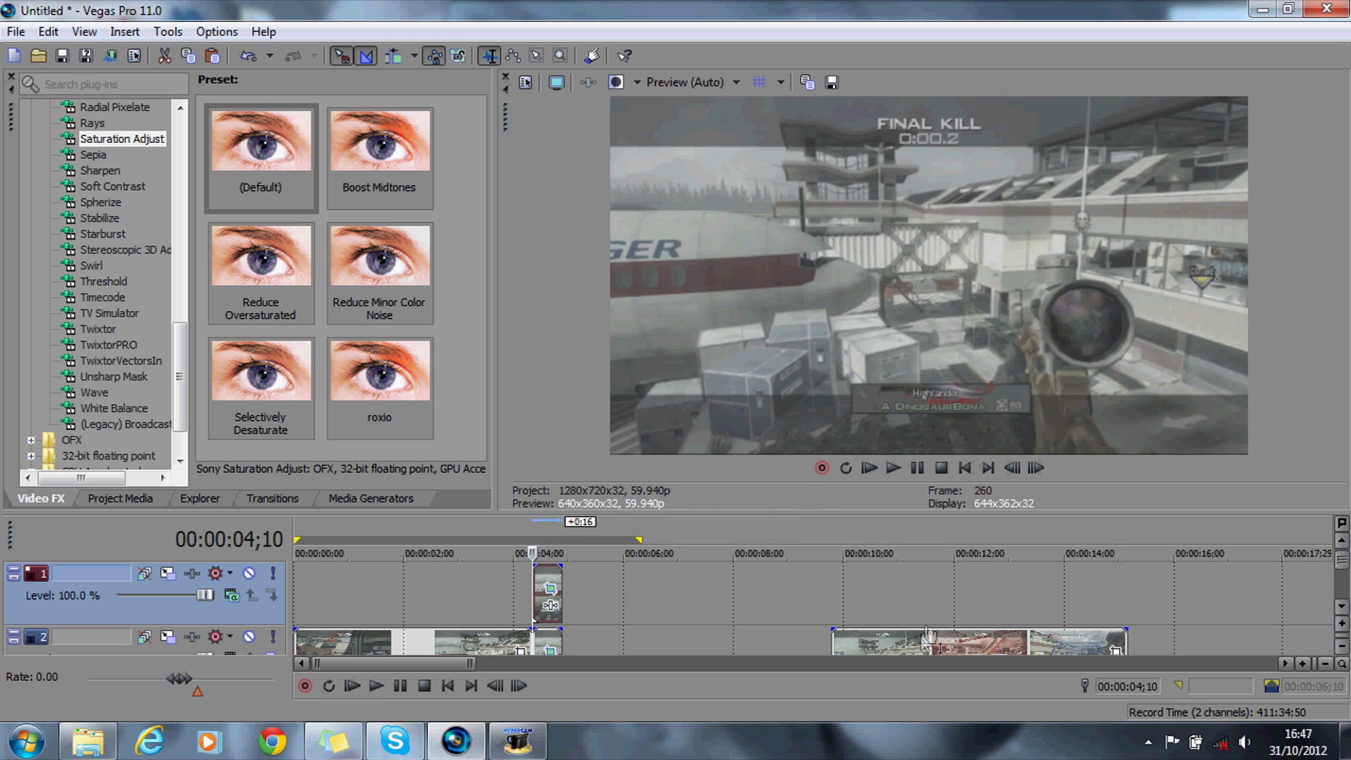
left_click_drag(928, 641, 651, 648)
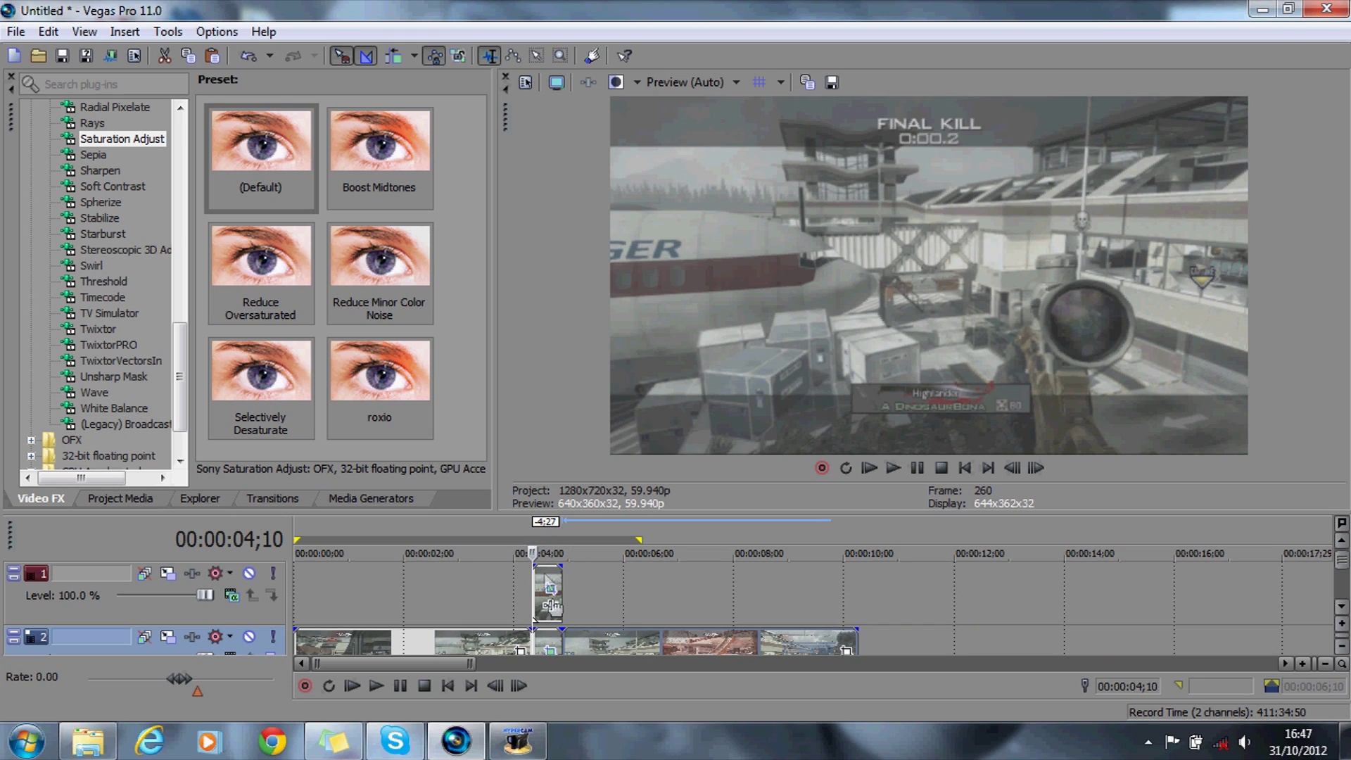
left_click(129, 251)
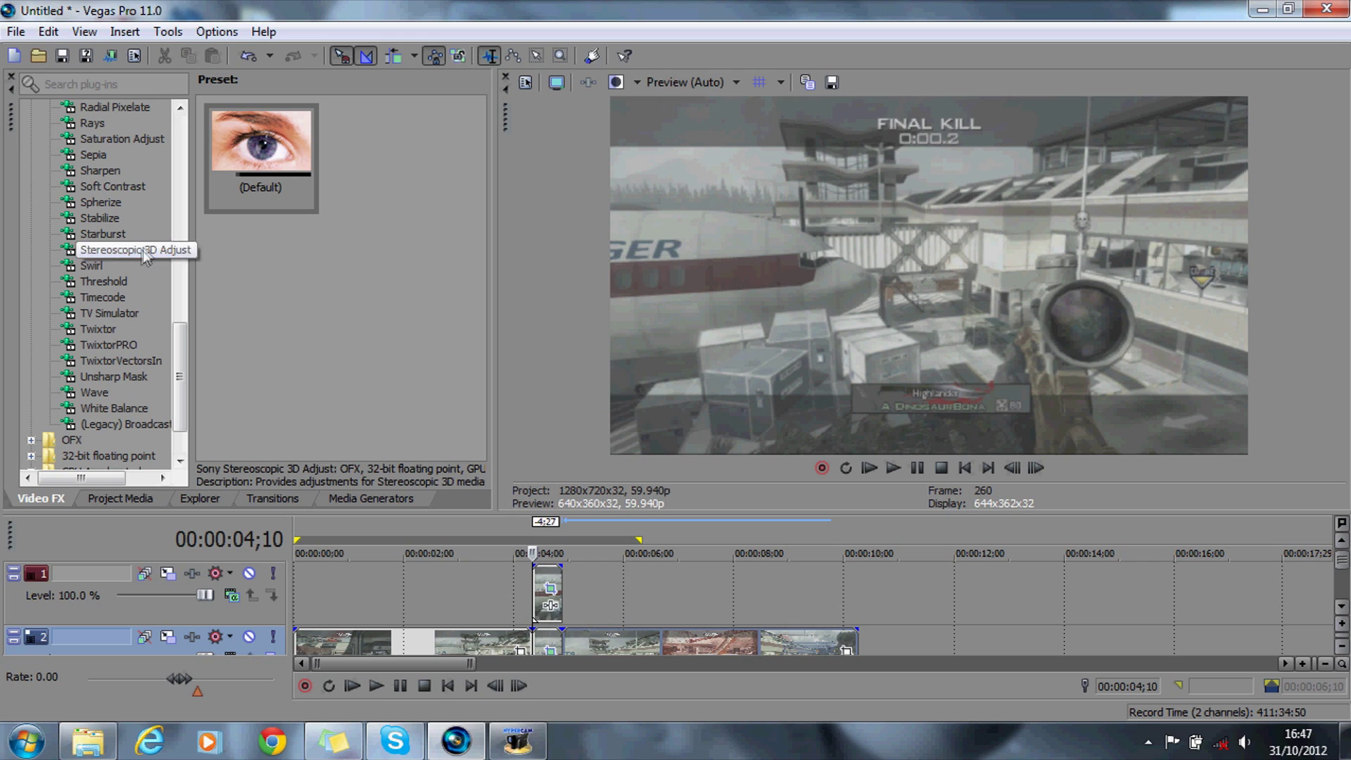
- Apply the Stereoscopic 3D Adjust default preset to the top event and add a slight vertical offset
left_click_drag(272, 169, 509, 500)
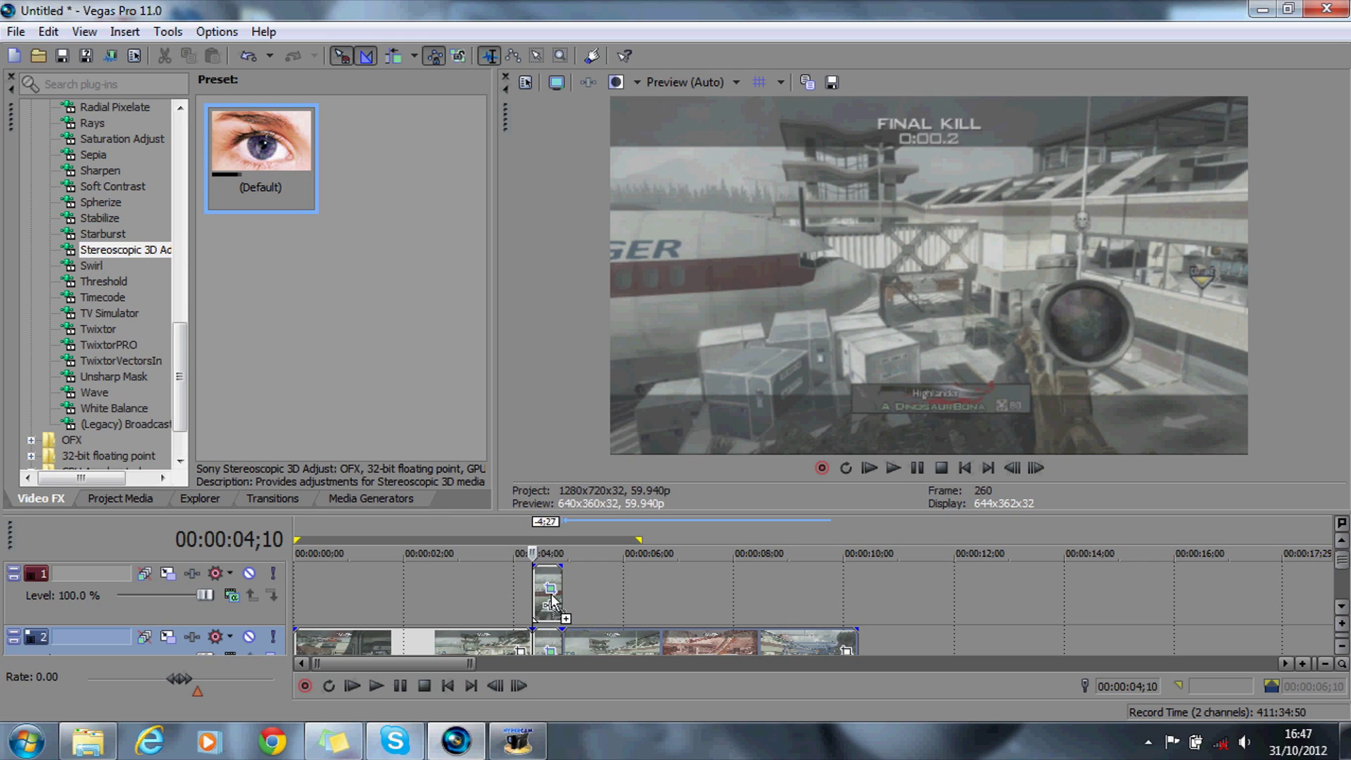
left_click_drag(552, 597, 552, 596)
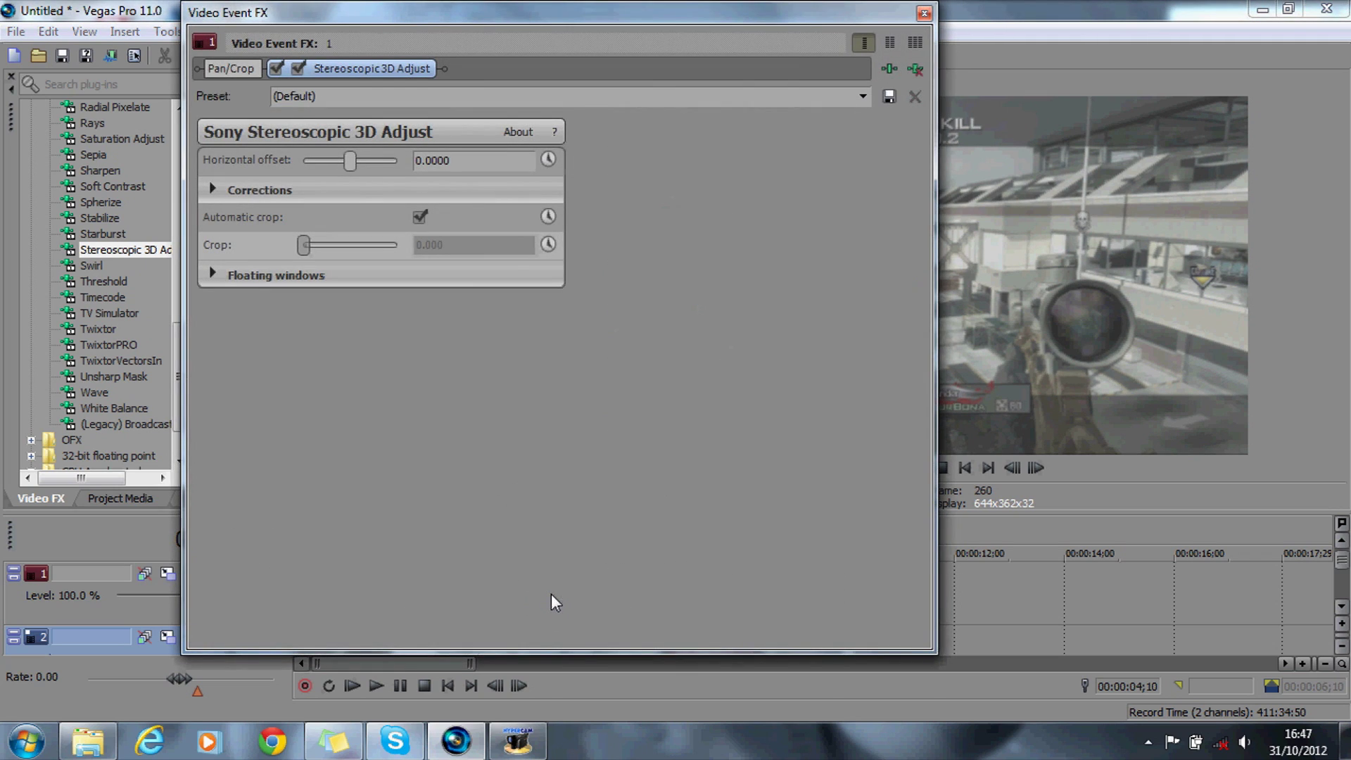
left_click(213, 188)
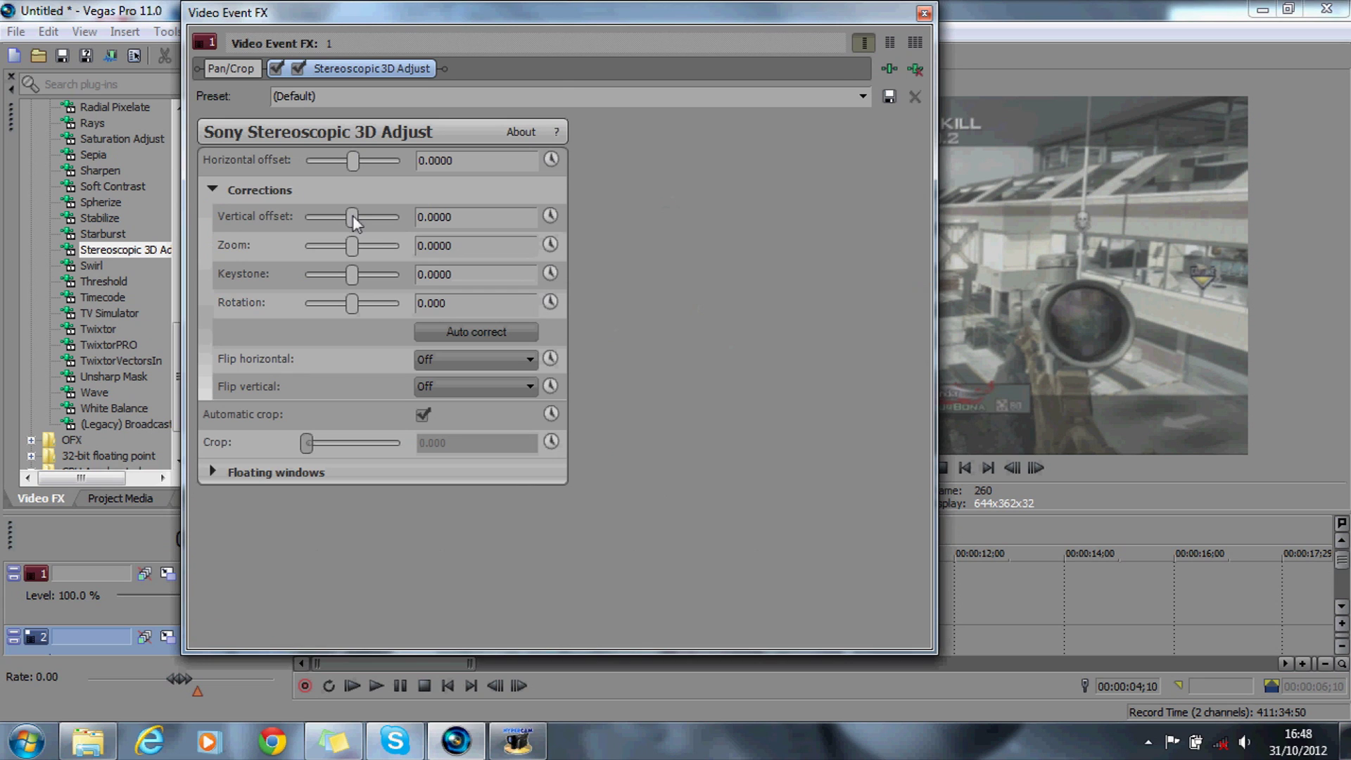
left_click_drag(353, 215, 357, 216)
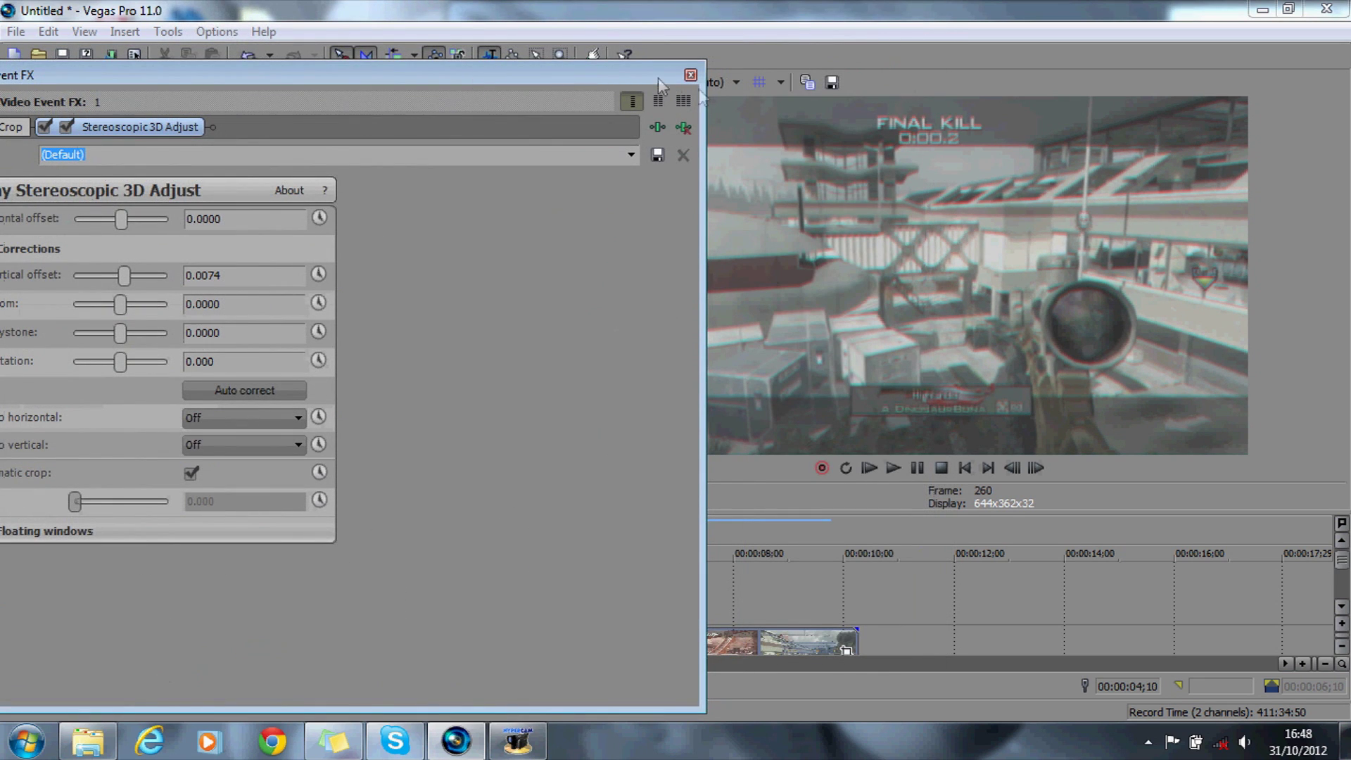
- Set preview quality to Good (Auto), then finalize vertical offset 0.0095 and zoom -0.0137
left_click(732, 83)
mouse_move(718, 144)
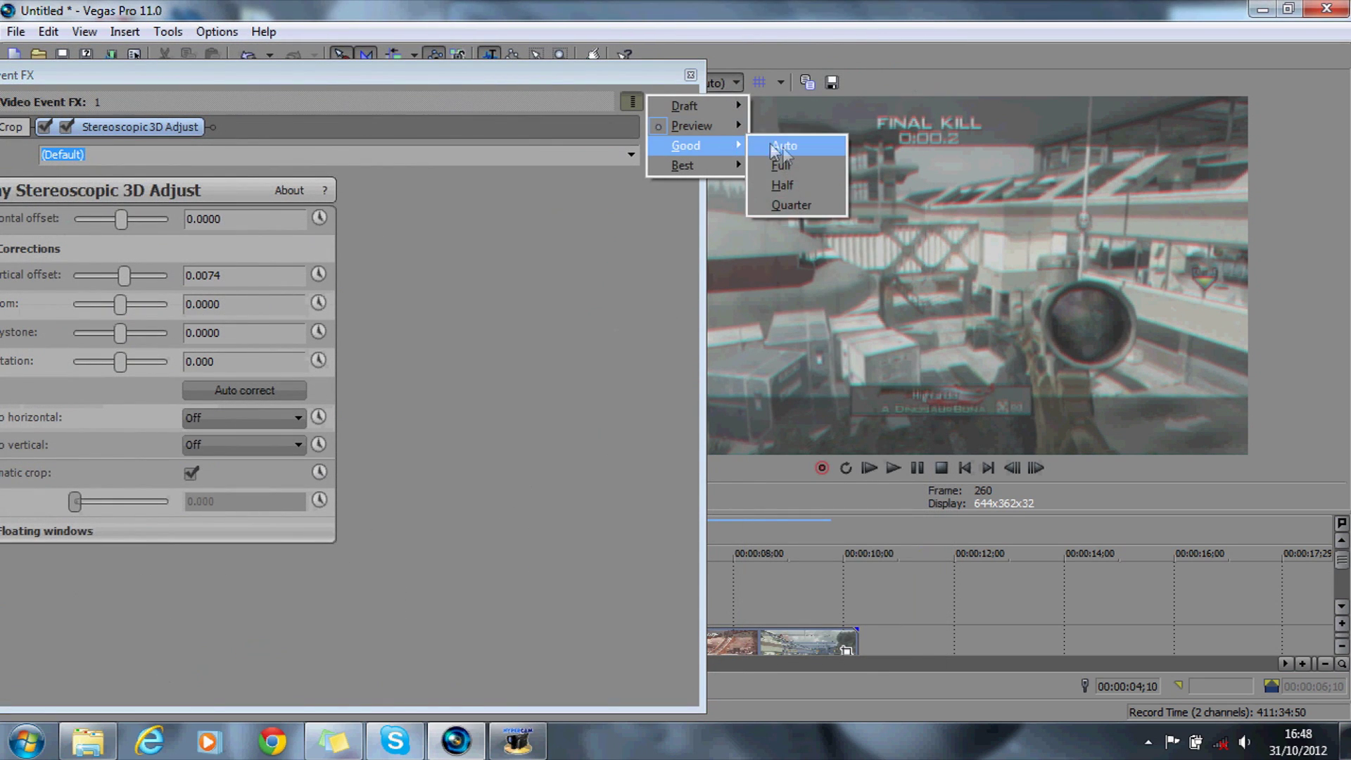
left_click(775, 146)
left_click_drag(889, 514, 889, 523)
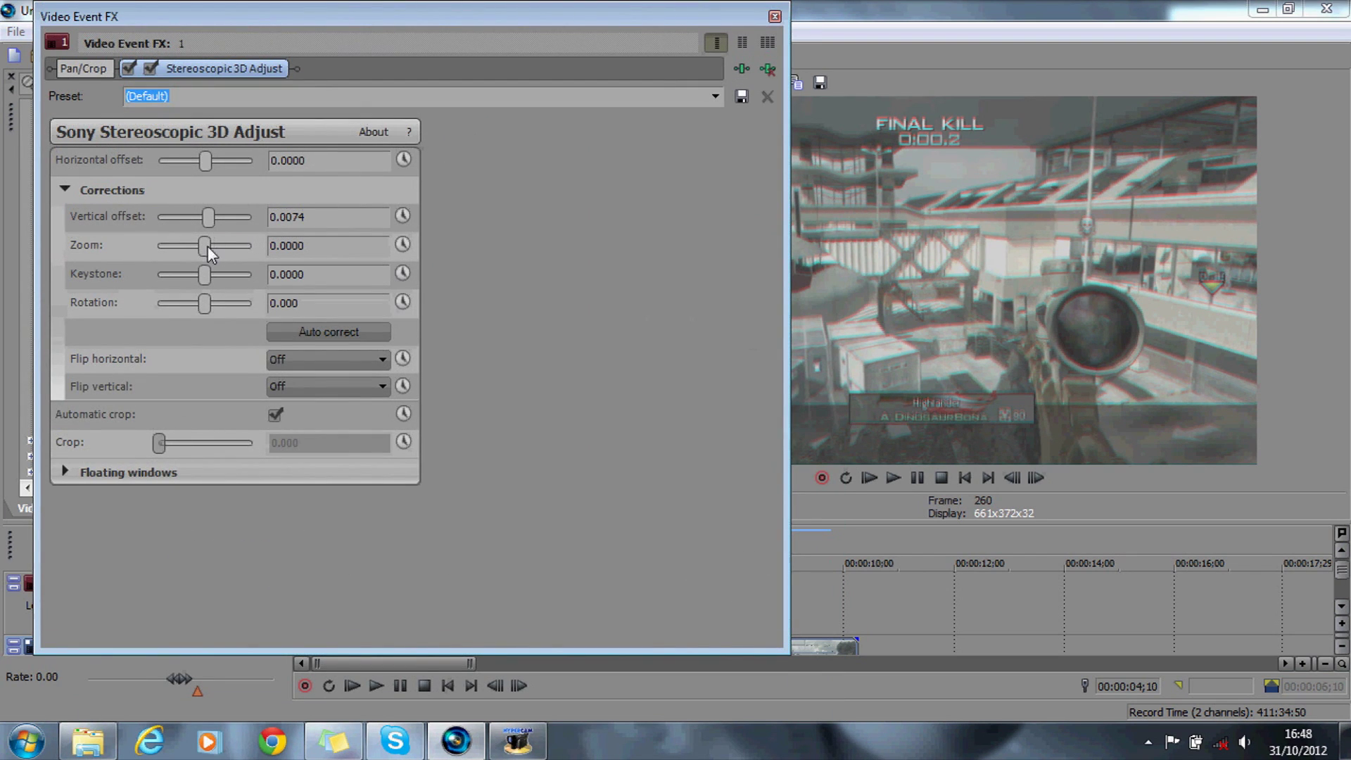
left_click_drag(208, 247, 202, 248)
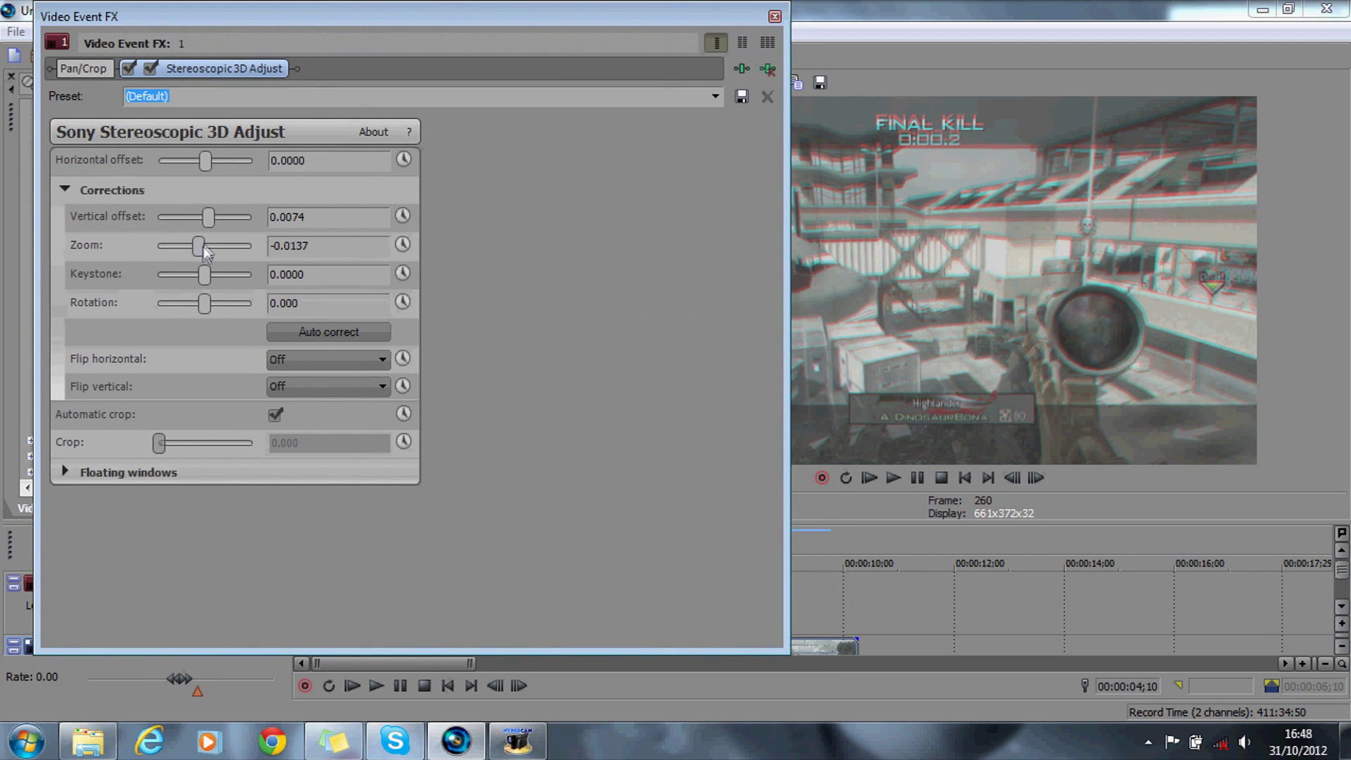
left_click_drag(208, 214, 208, 216)
left_click(775, 16)
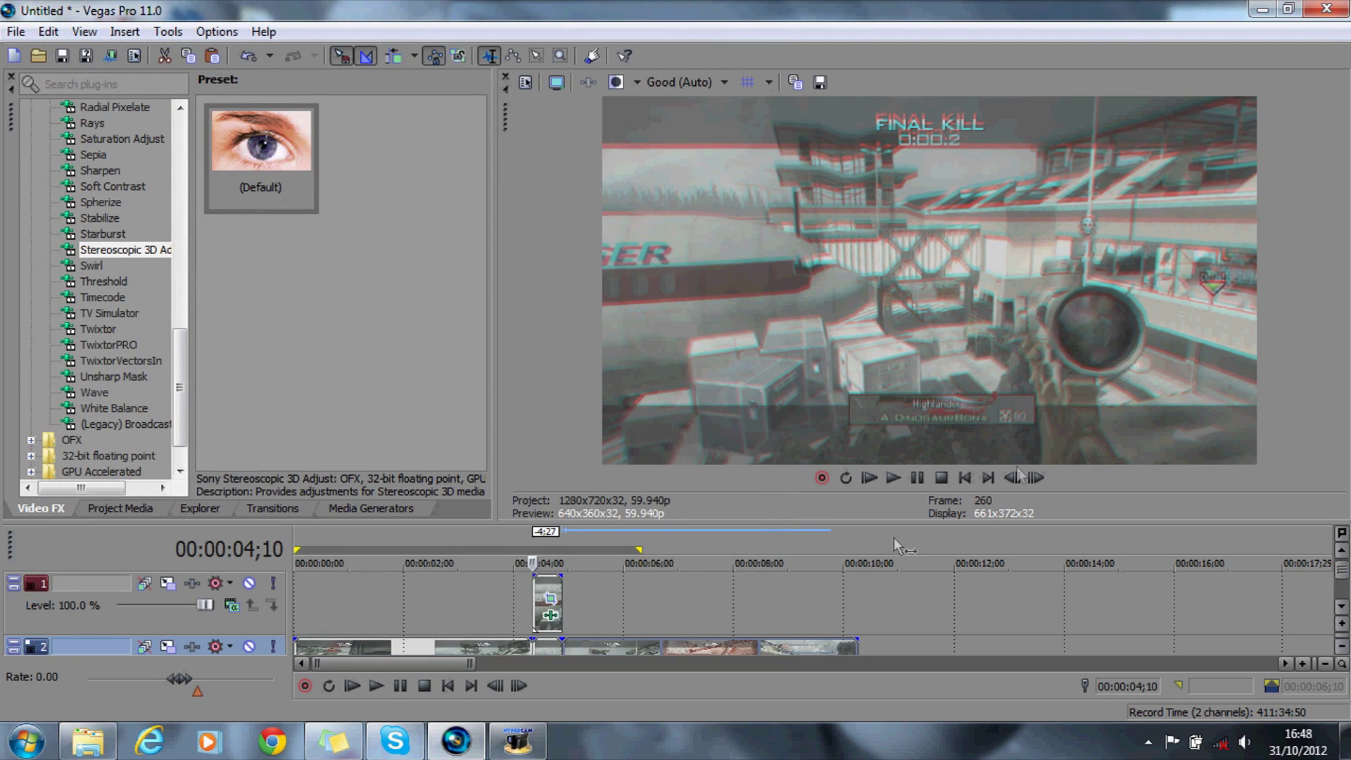
- Add a fade-out to the end of the top-track event and step through frames to check it
left_click_drag(1044, 479, 1045, 480)
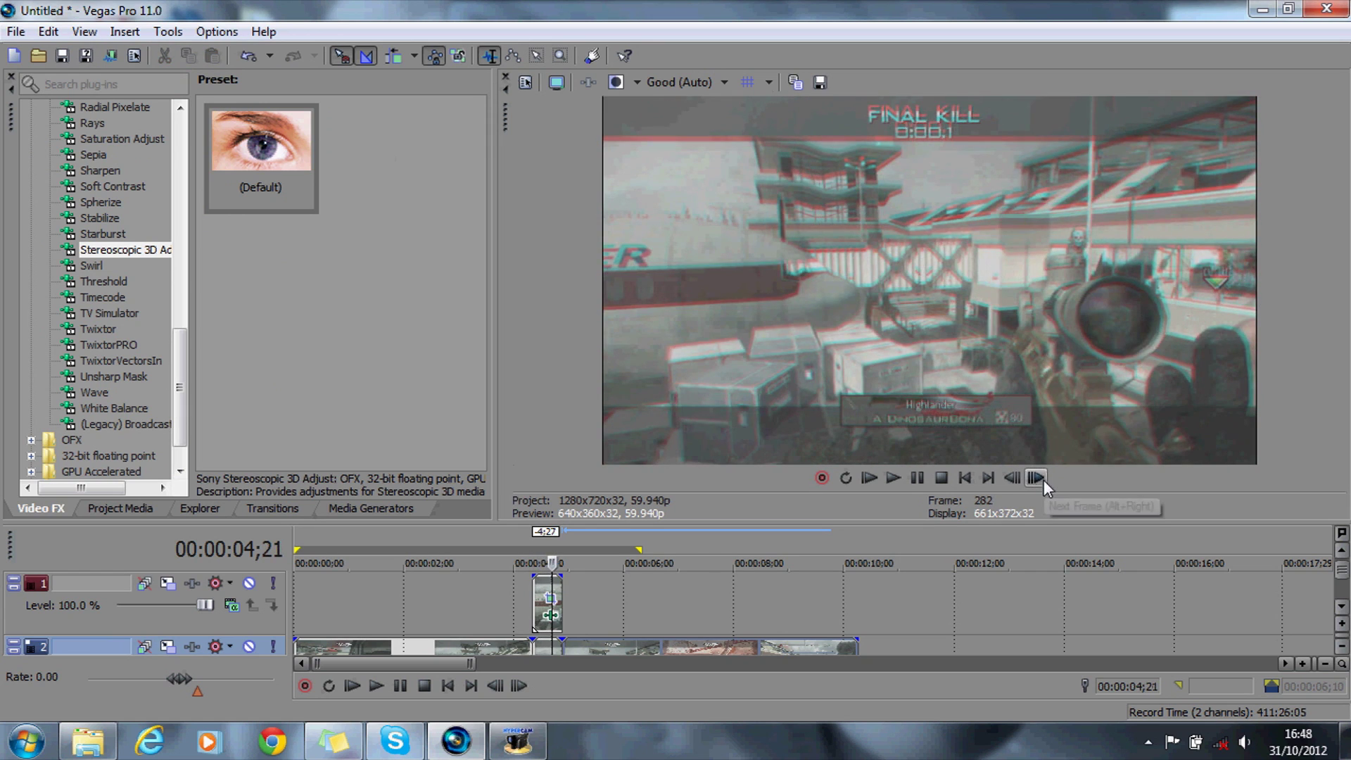
left_click_drag(565, 571, 556, 573)
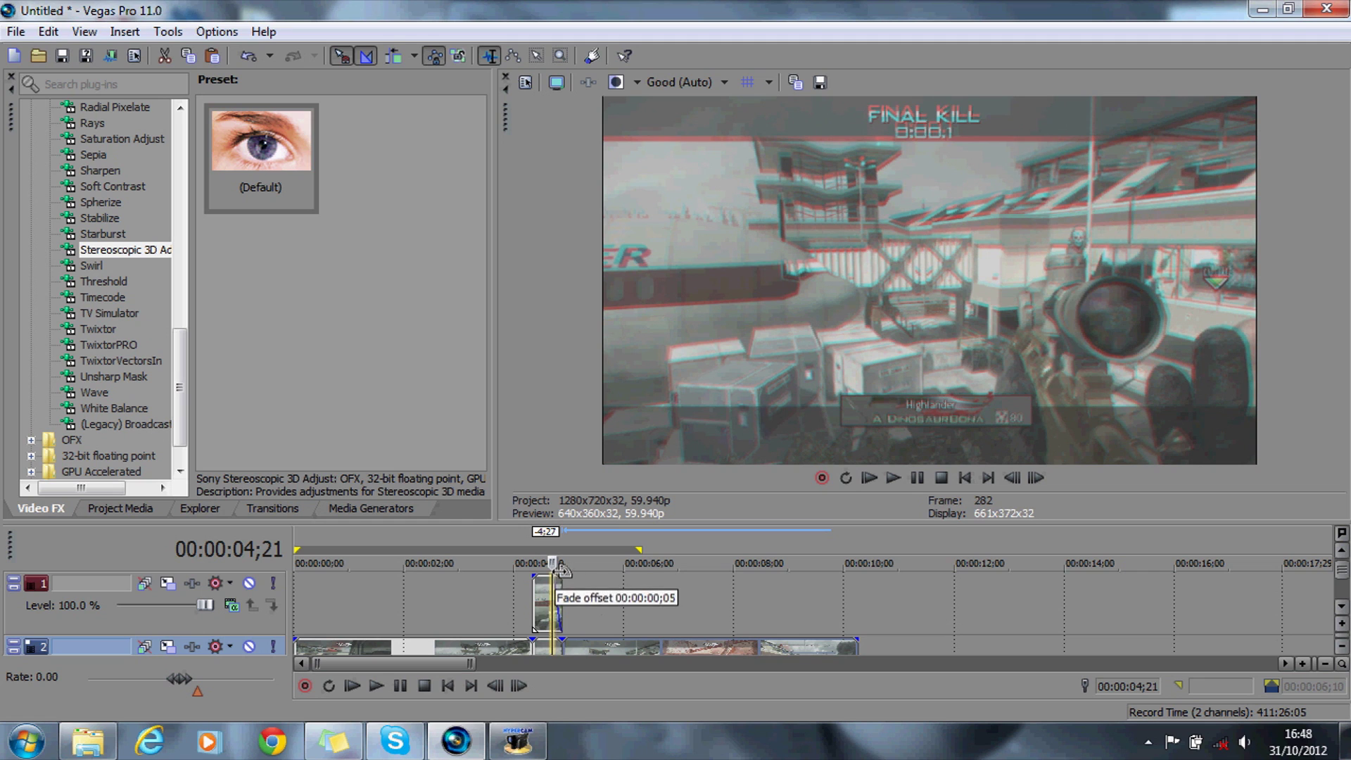
left_click_drag(1036, 479, 1008, 483)
left_click(1012, 479)
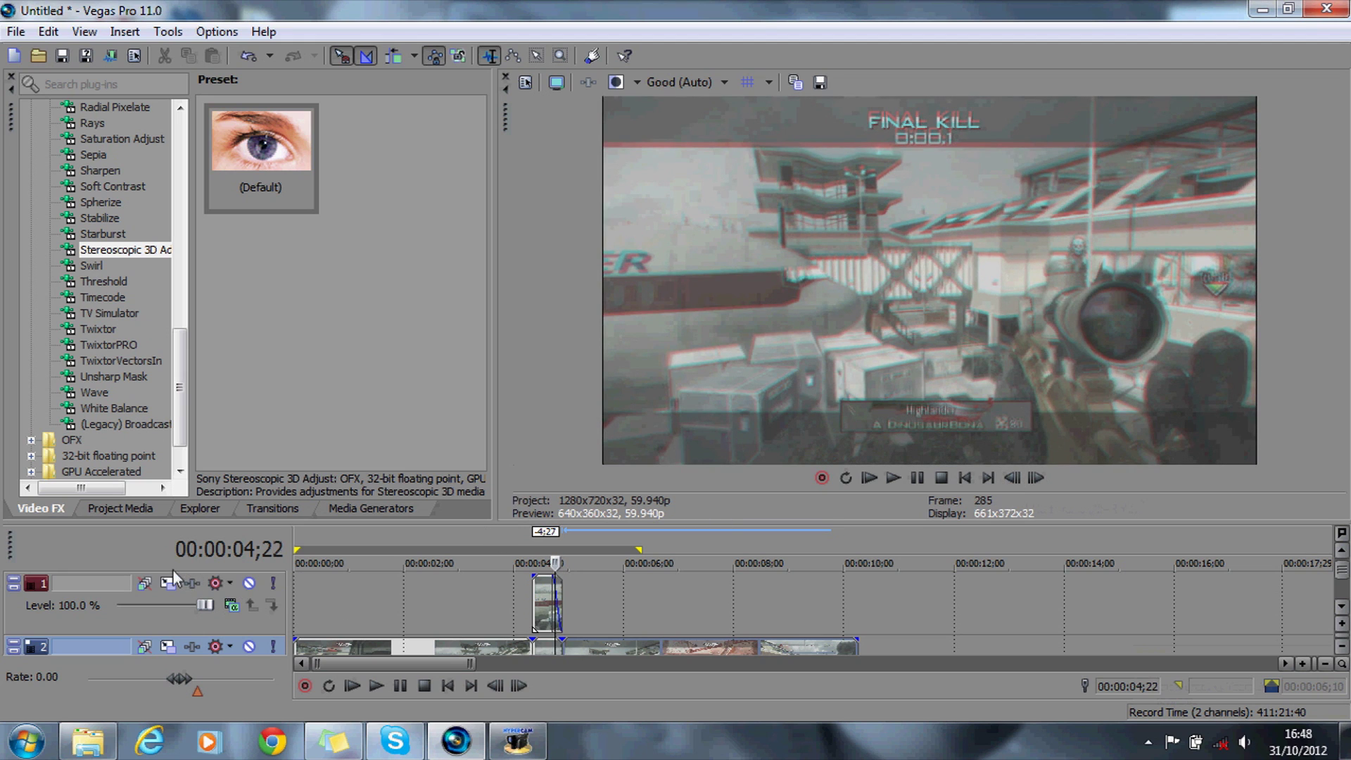
left_click(192, 582)
- Add the 'nice' filter package (Brightness and Contrast, Color Curves, Soft Contrast) to track 1
left_click(421, 378)
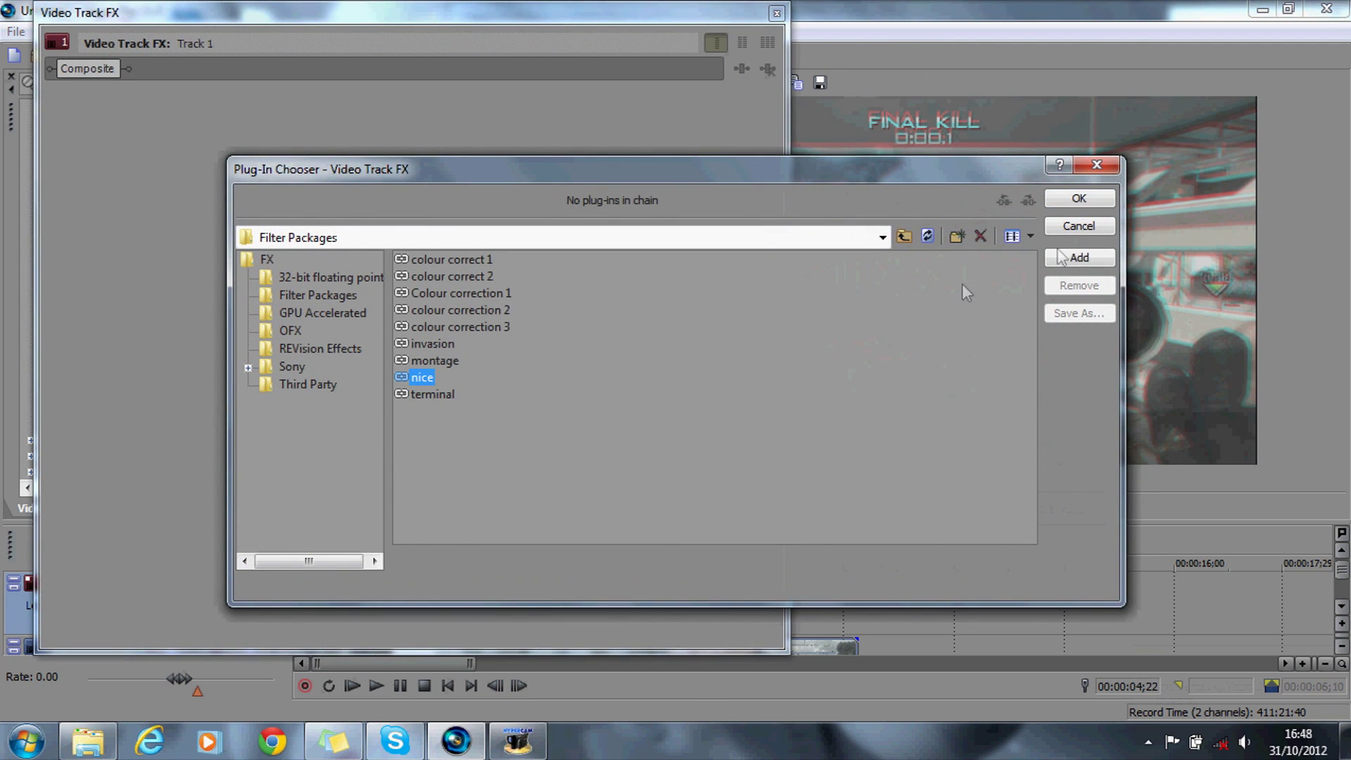
left_click(1078, 257)
left_click(1078, 199)
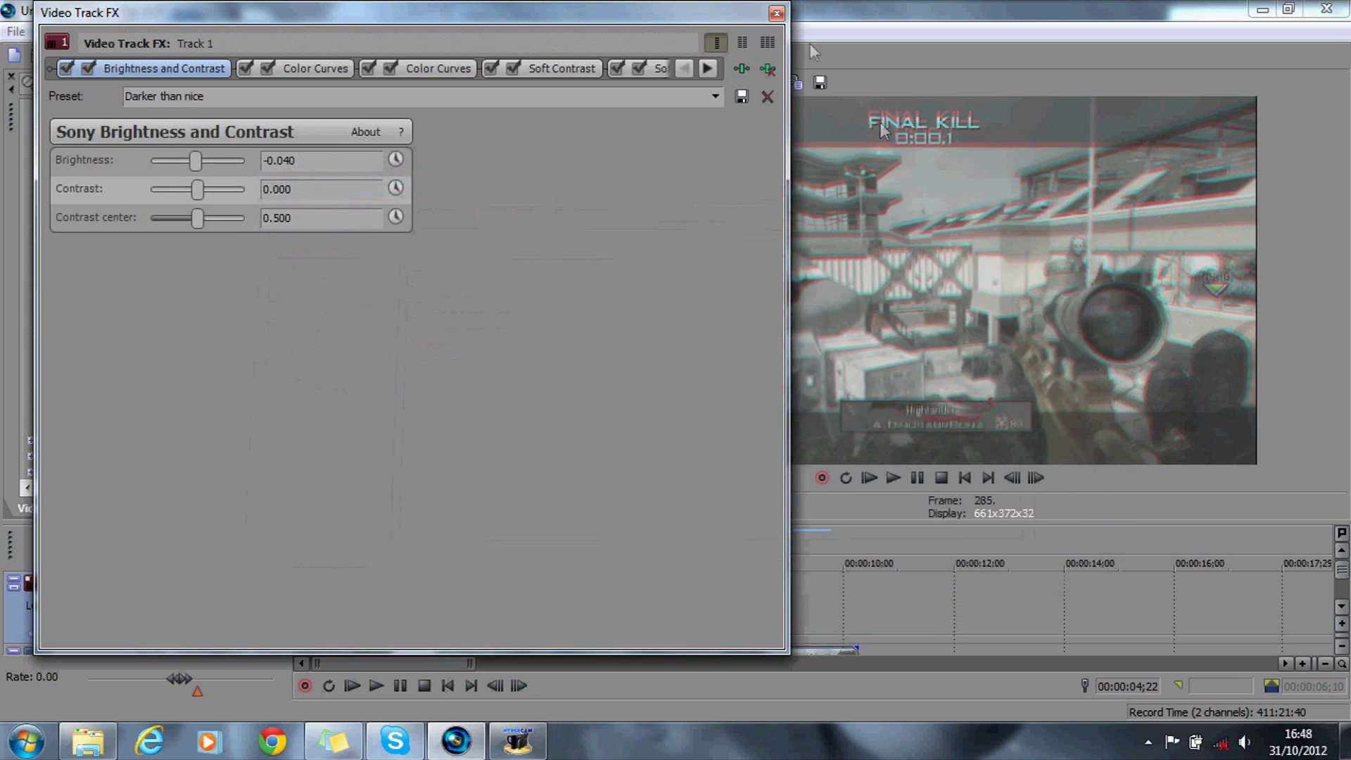
left_click(778, 16)
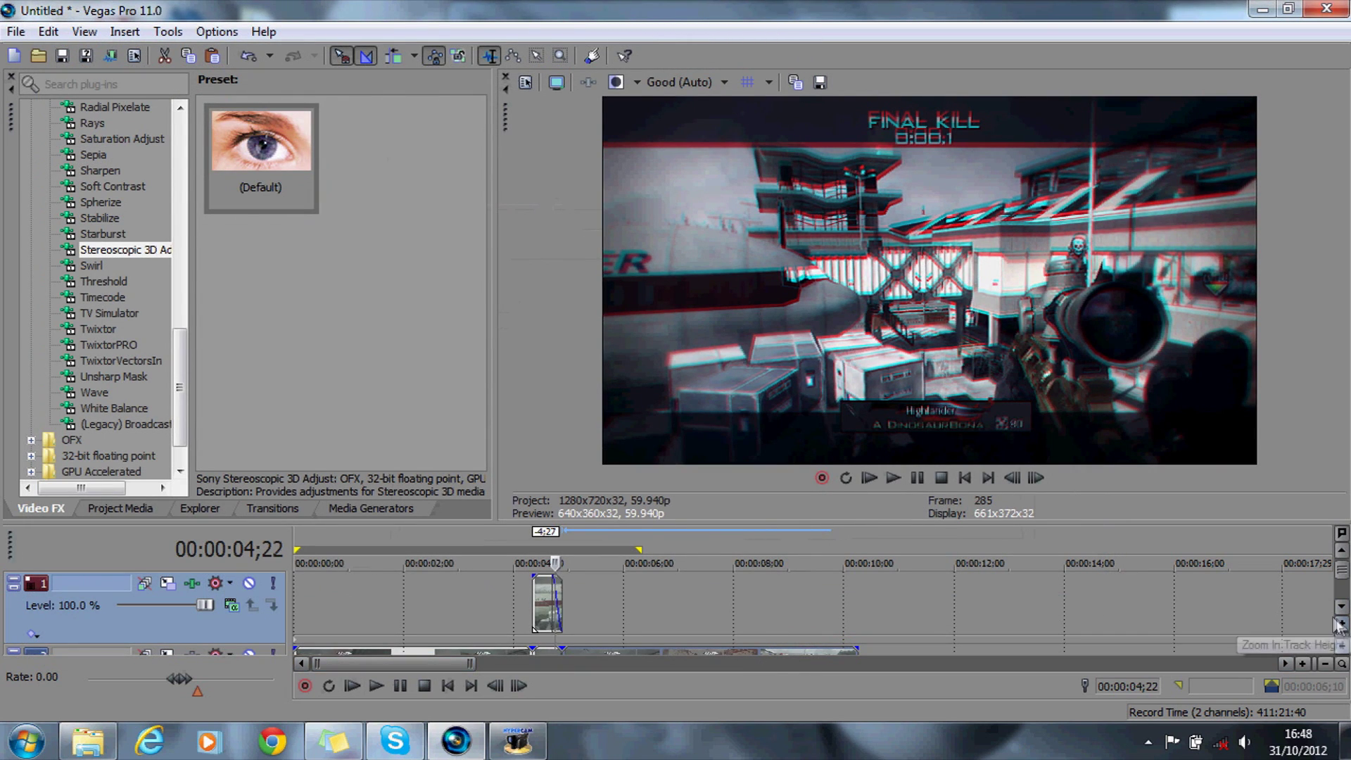
- Set preview quality to Best (Full)
left_click(724, 82)
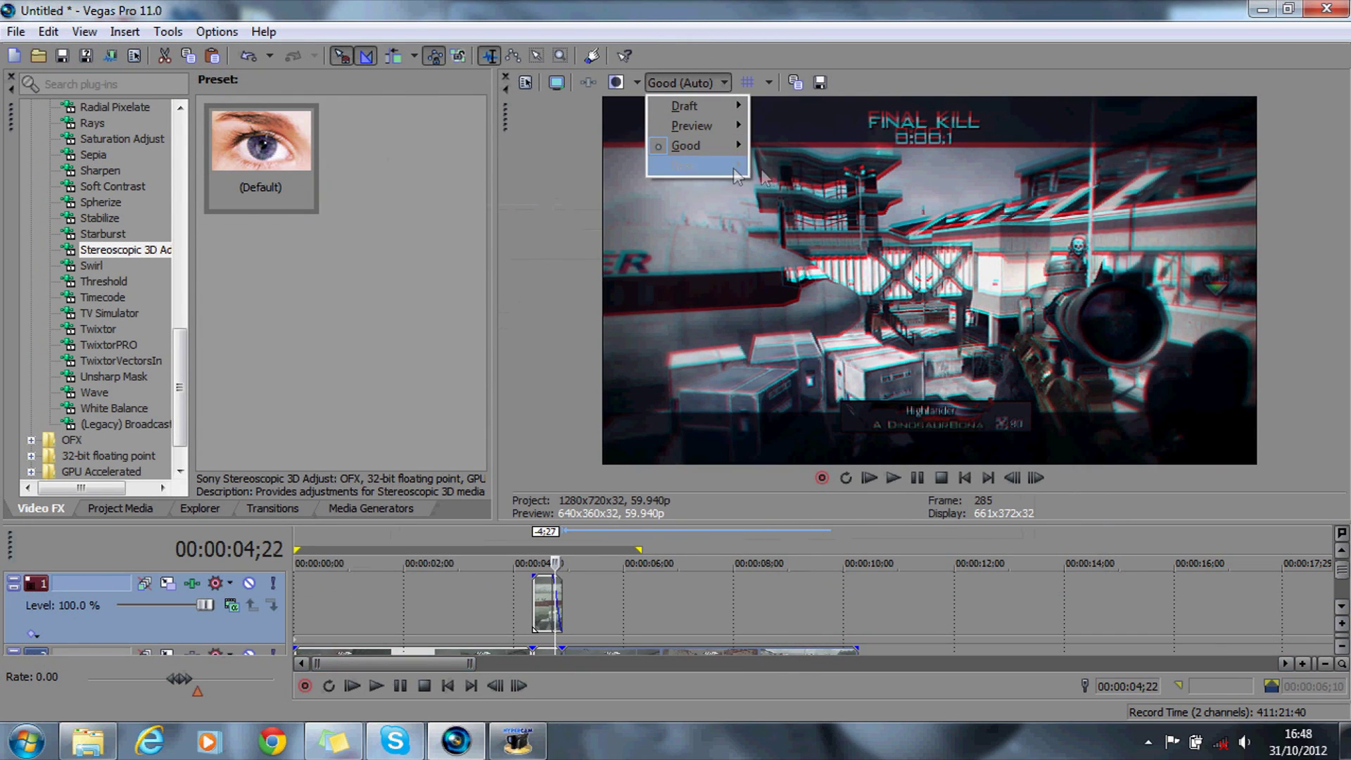
mouse_move(737, 176)
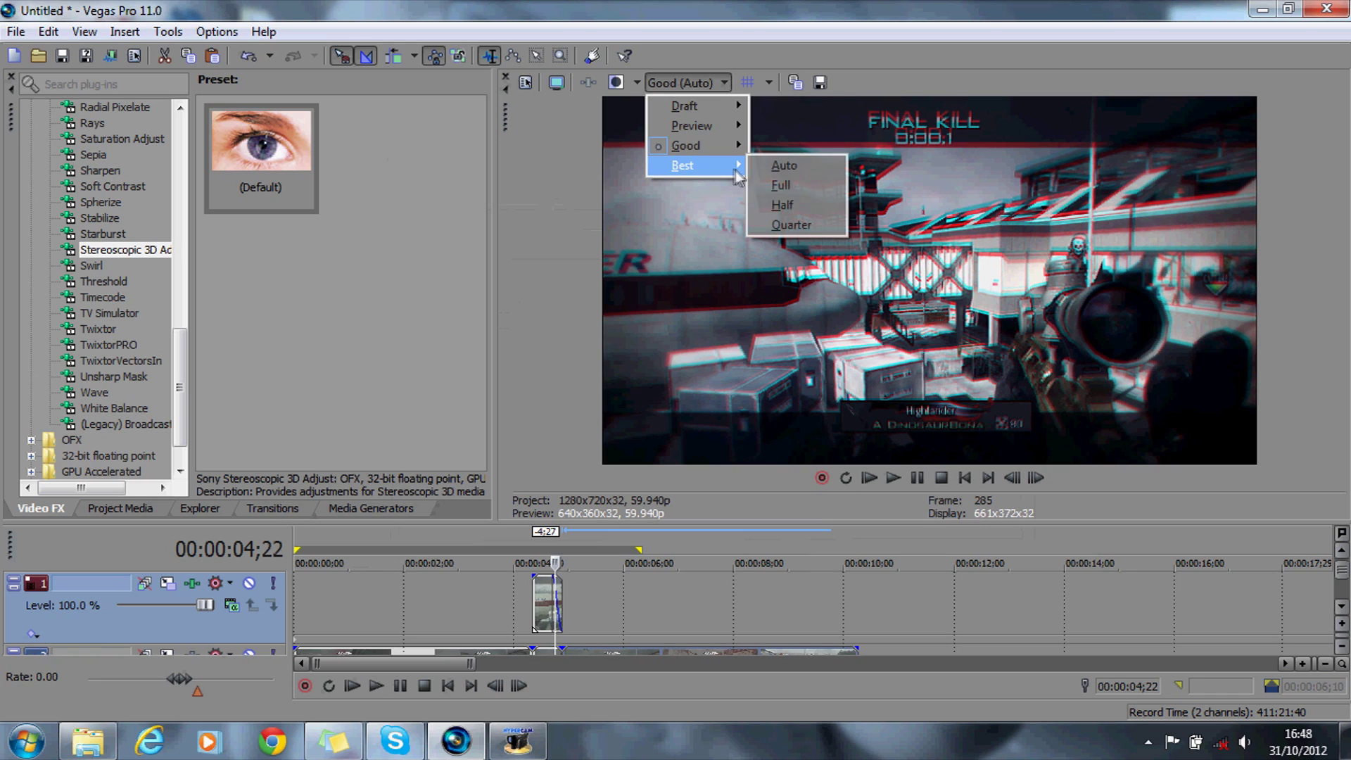
left_click(780, 185)
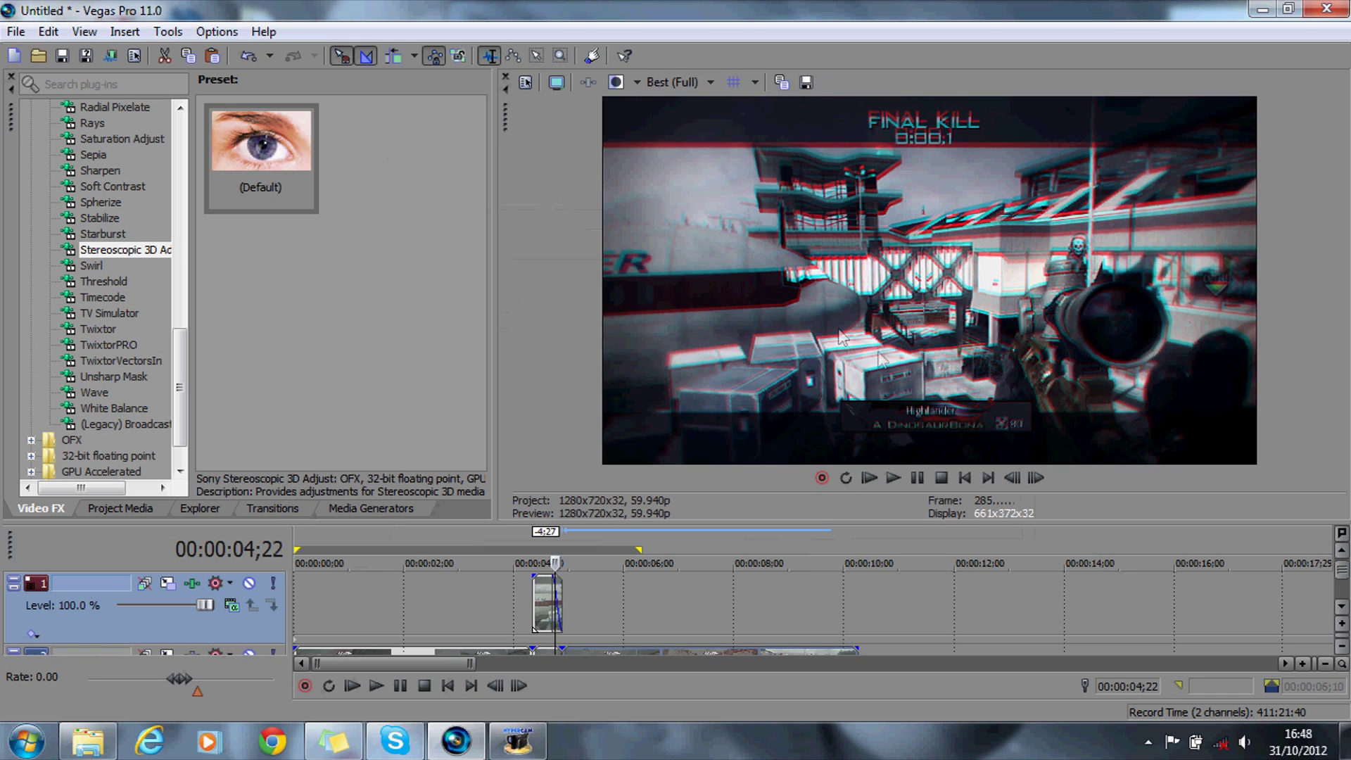